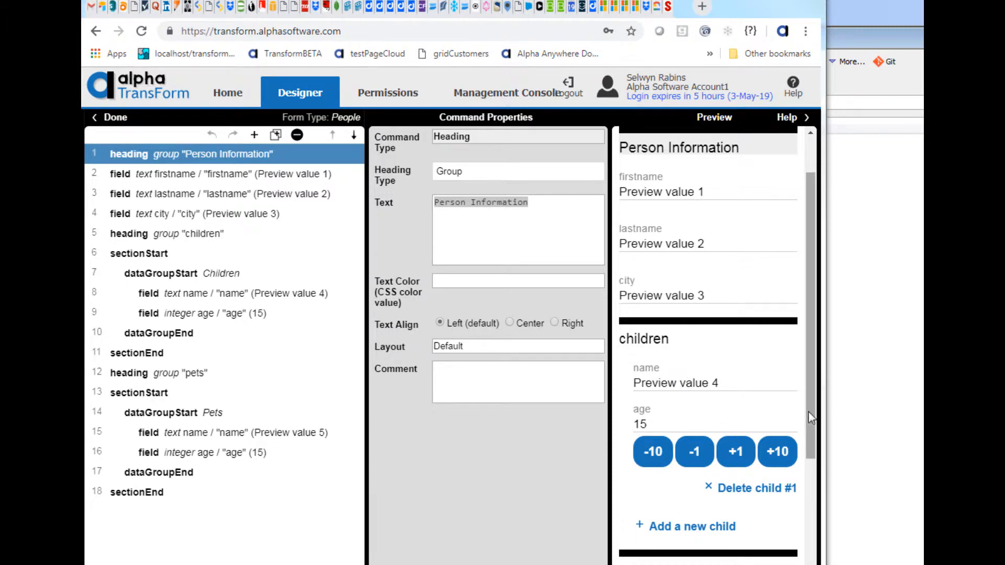
# Review the People form's groups in the preview, then open the Define OnSubmit Event page from Home.
pyautogui.moveTo(810, 413); pyautogui.dragTo(803, 523)
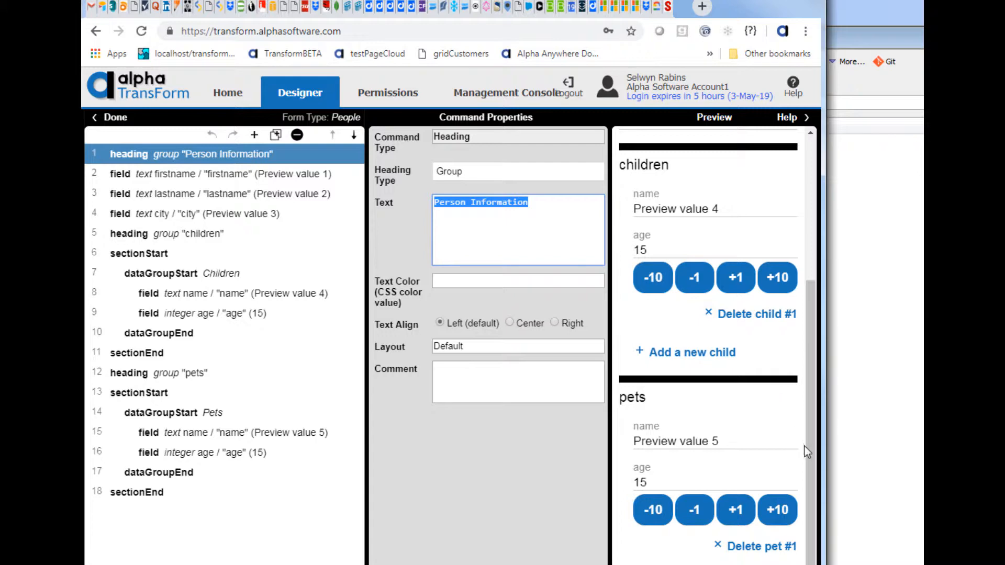
pyautogui.scroll(3, 809, 450)
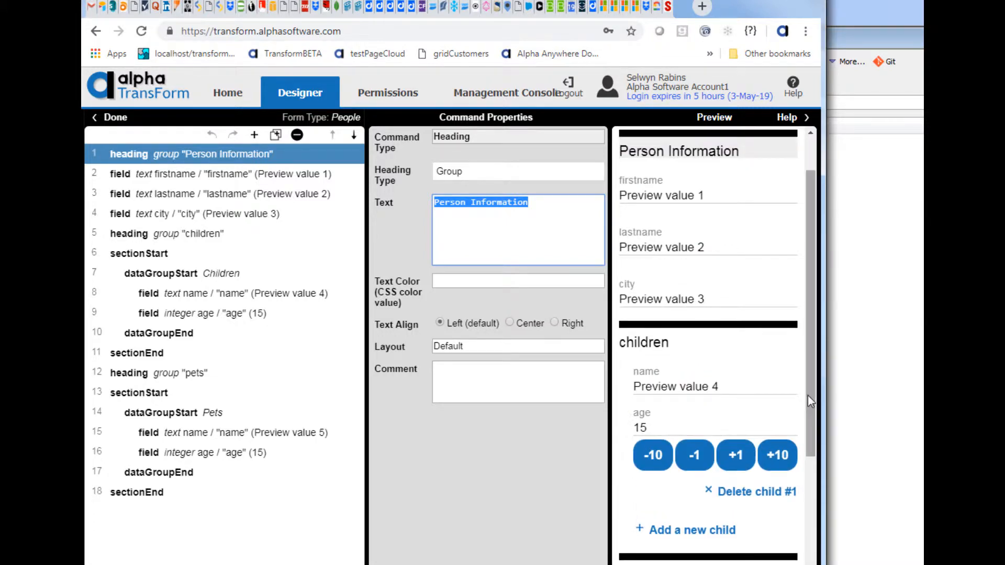
pyautogui.scroll(-3, 817, 411)
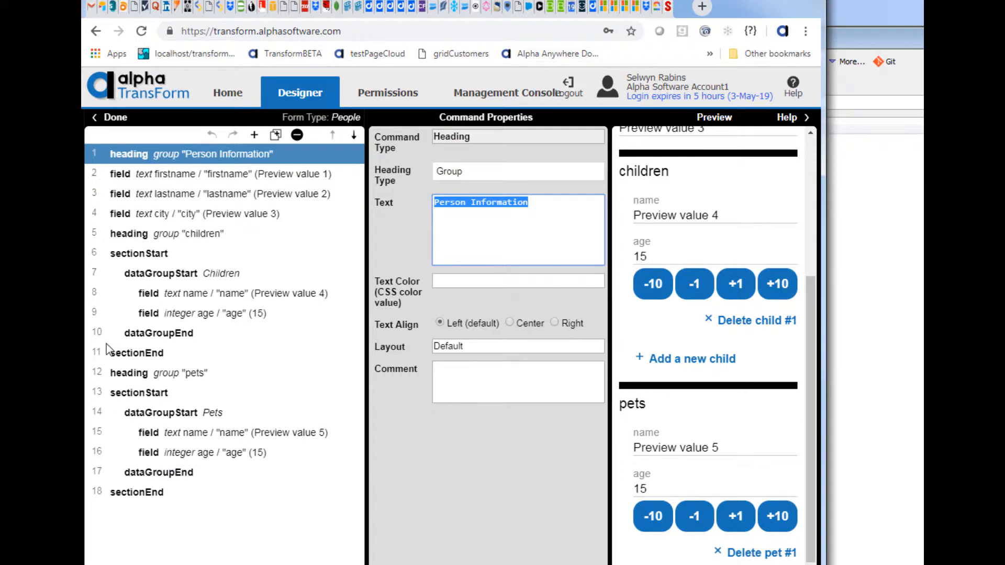
pyautogui.click(233, 95)
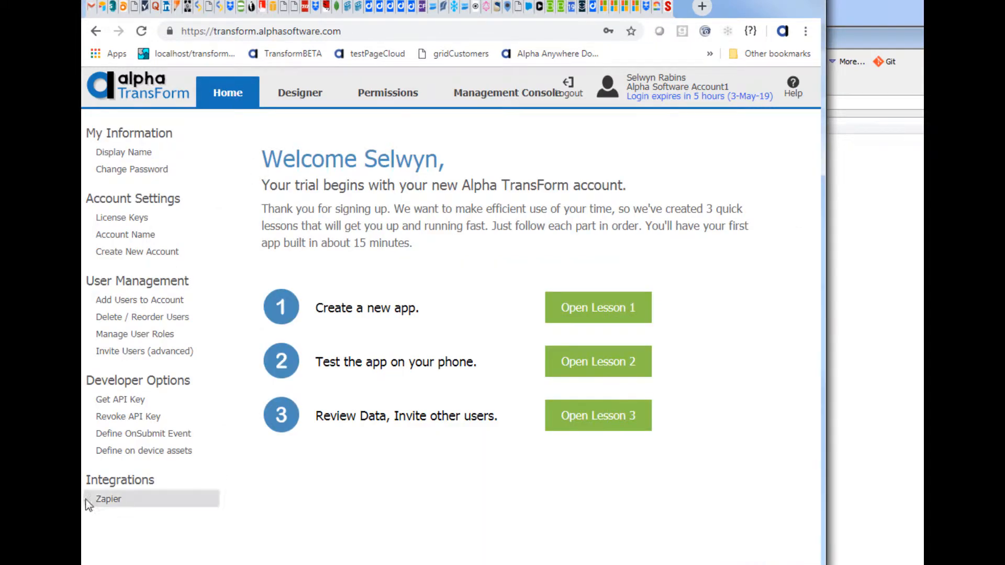
pyautogui.click(152, 436)
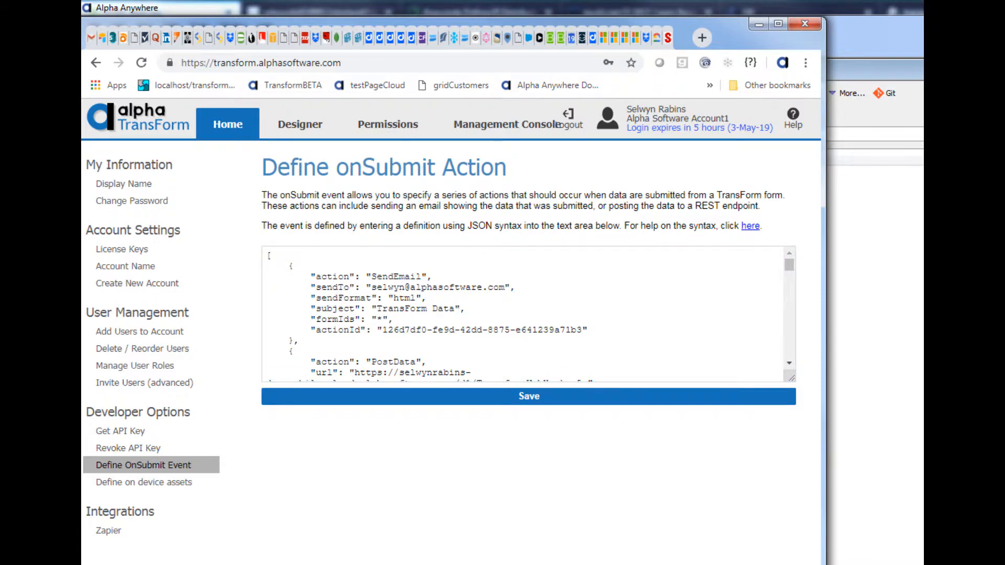
# Switch to Alpha Anywhere and open the Builder for TransForm onSubmit event utility.
pyautogui.hotkey('alt', 'Tab')
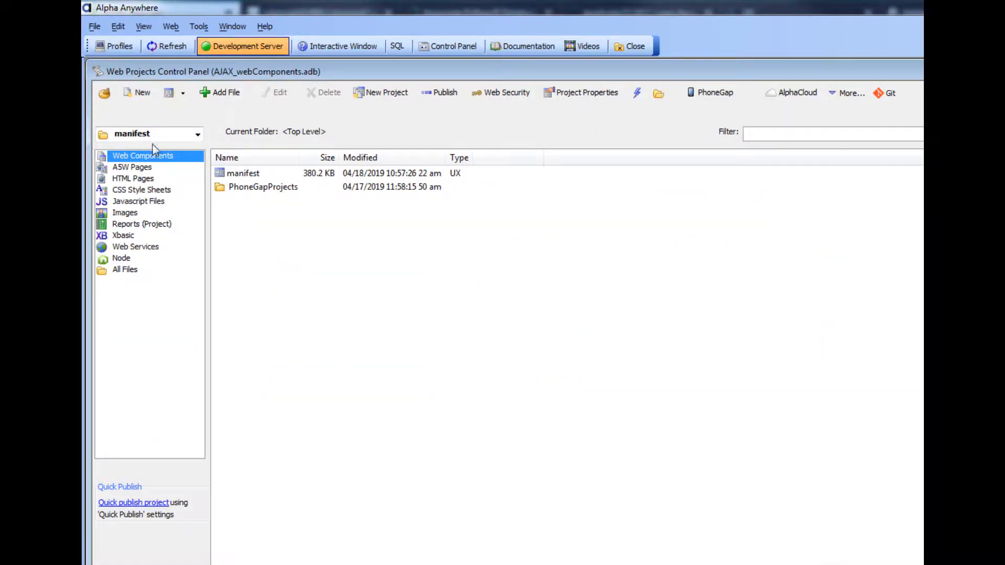
pyautogui.click(198, 26)
pyautogui.moveTo(320, 366)
pyautogui.moveTo(522, 410)
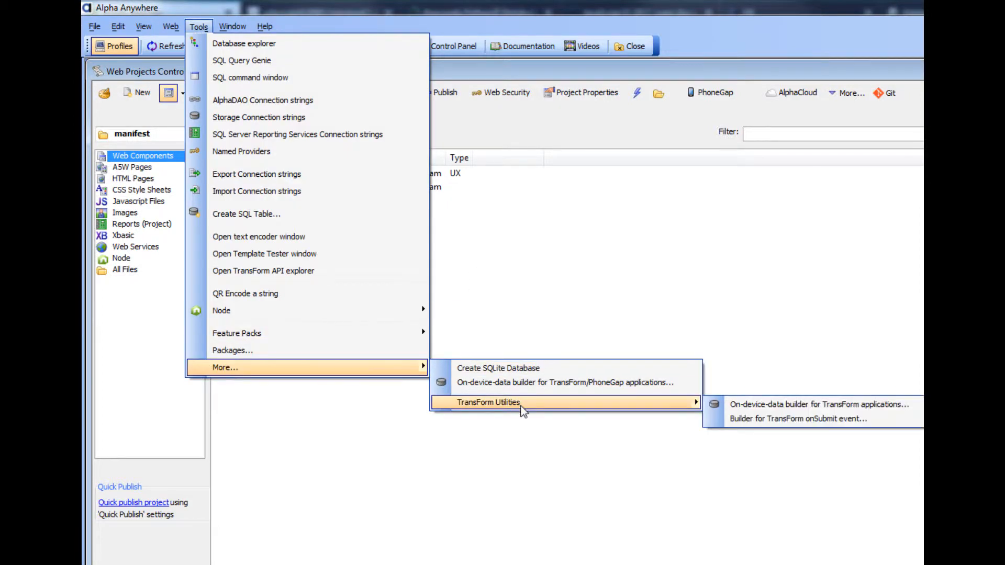
pyautogui.click(752, 421)
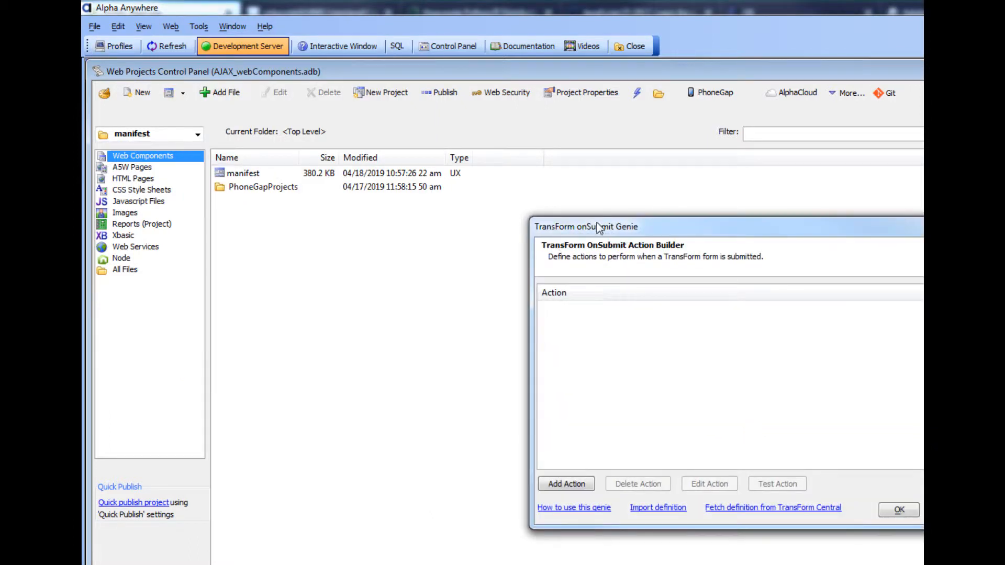
# Fetch the existing onSubmit definition from TransForm Central using the stored API key.
pyautogui.moveTo(664, 229); pyautogui.dragTo(404, 134)
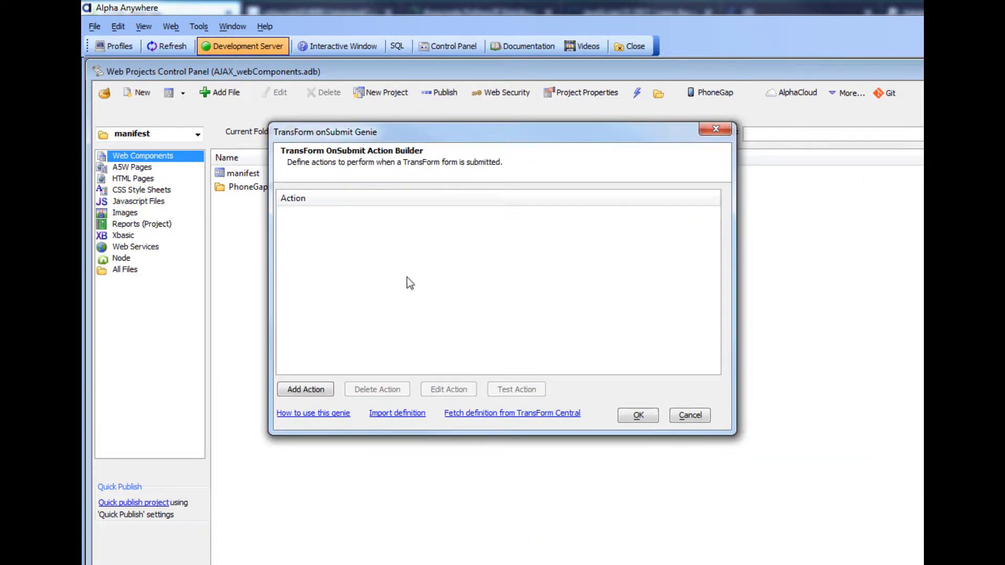
pyautogui.click(474, 417)
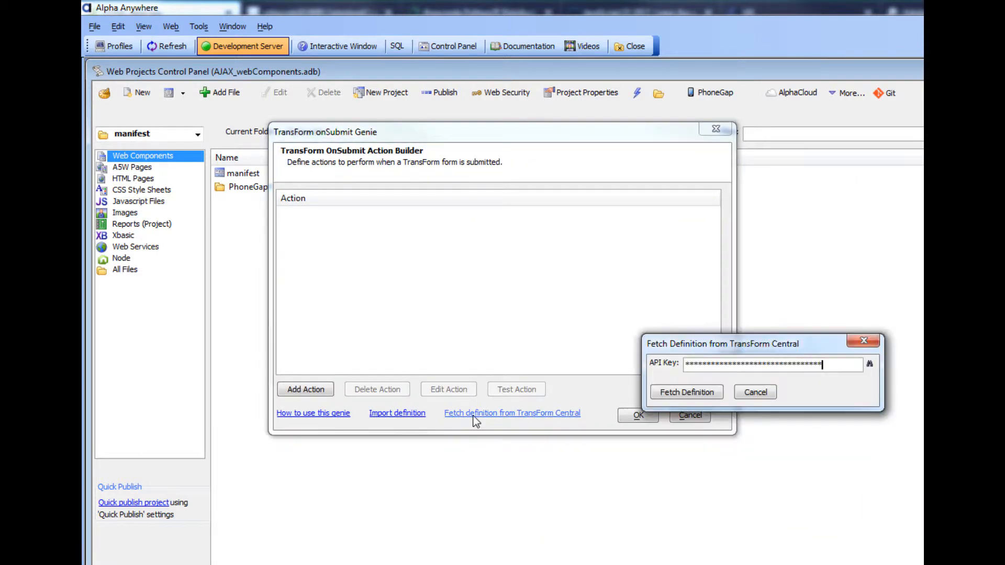
pyautogui.click(675, 395)
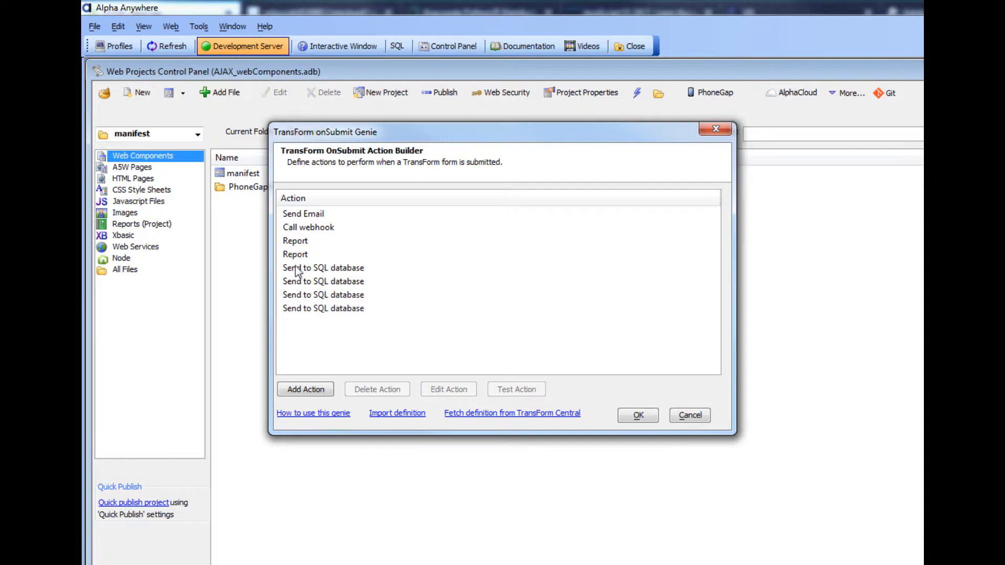
# Add a new Send to SQL database action and open it for editing.
pyautogui.click(308, 391)
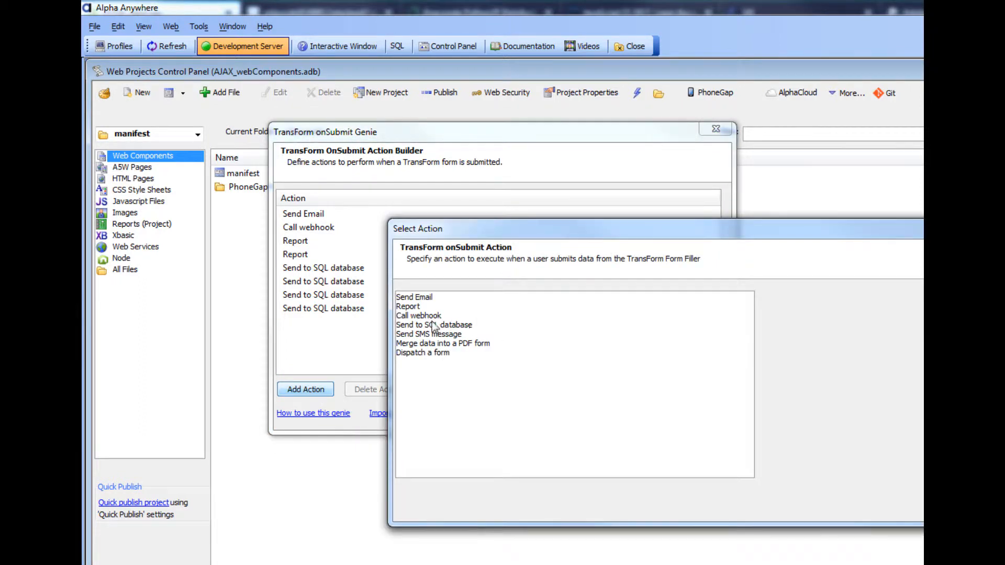
pyautogui.click(428, 325)
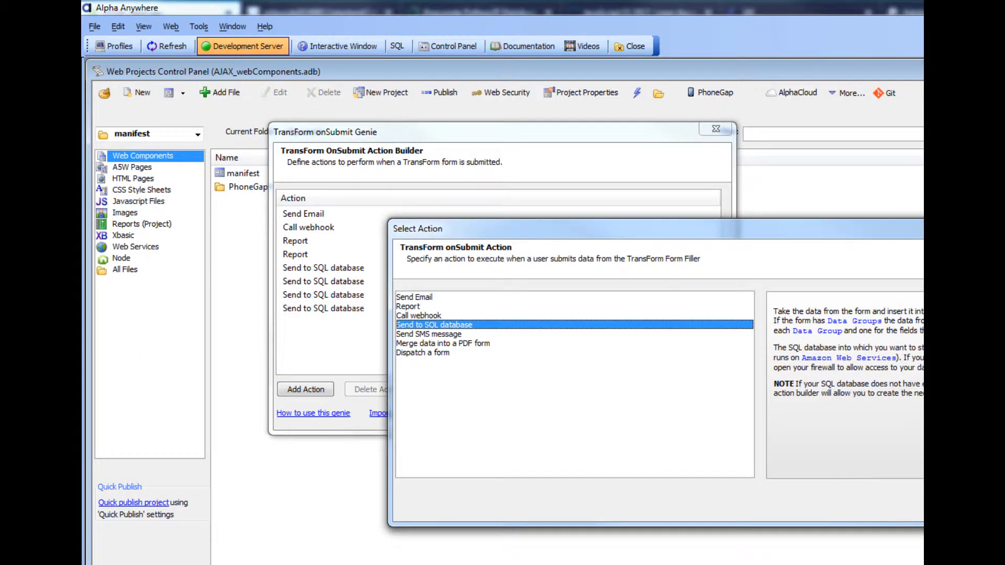
pyautogui.press('Return')
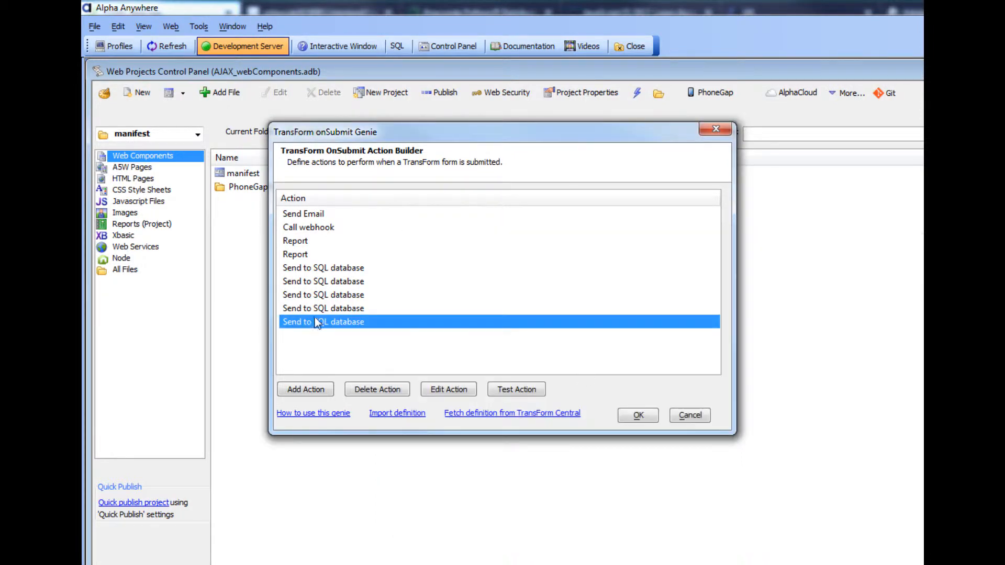
pyautogui.doubleClick(319, 321)
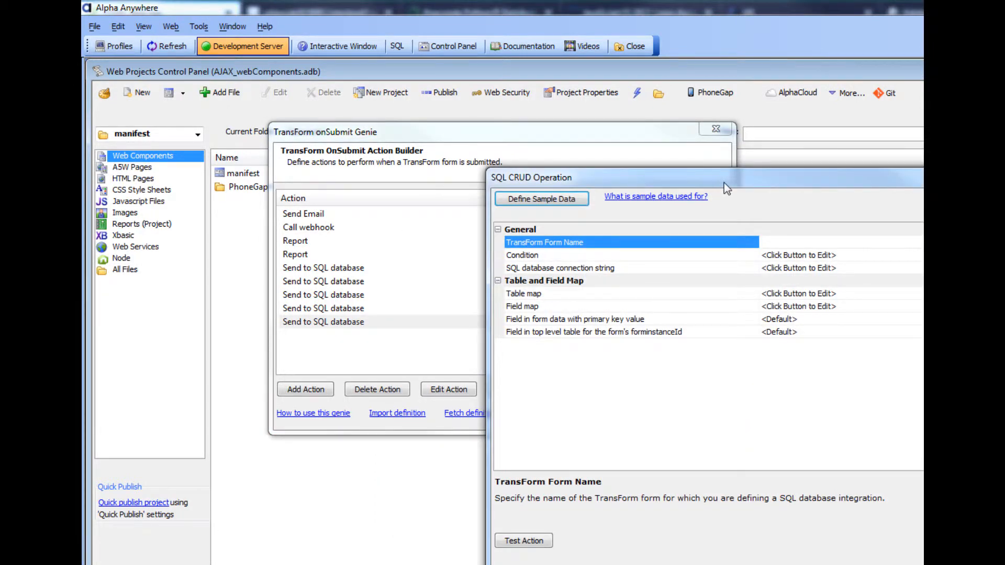
# Set the TransForm Form Name of the SQL action to People.
pyautogui.moveTo(724, 183); pyautogui.dragTo(515, 165)
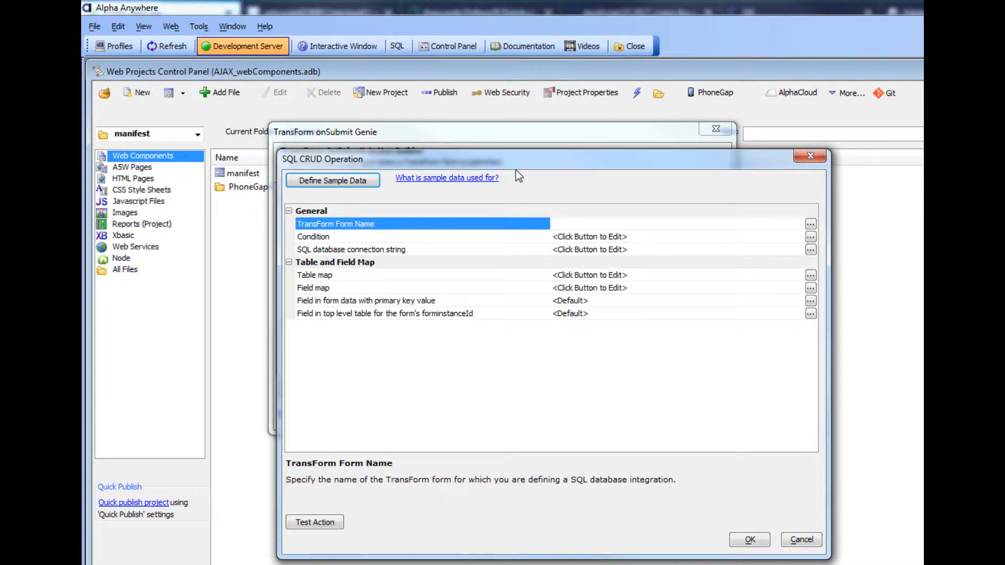
pyautogui.click(809, 225)
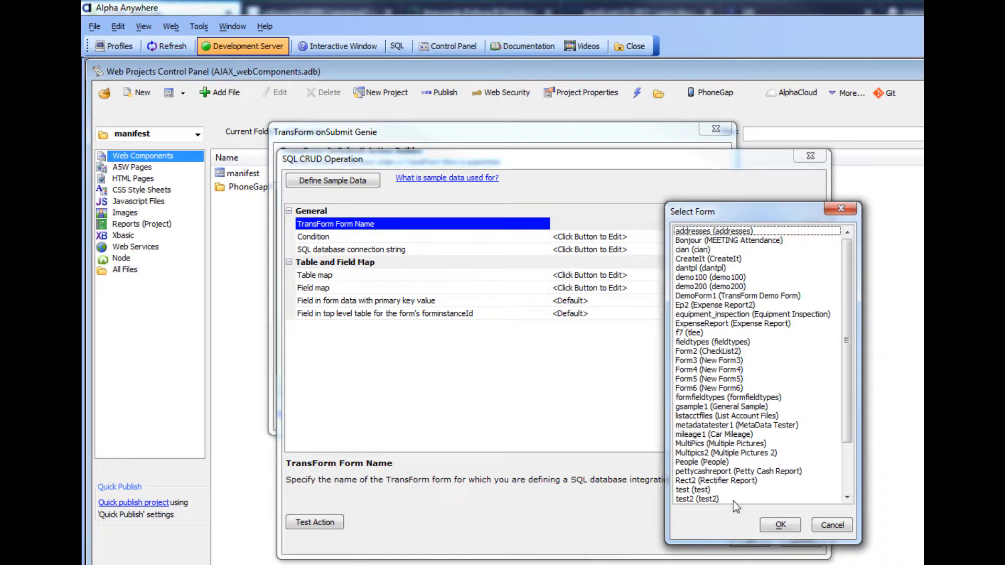
pyautogui.doubleClick(687, 461)
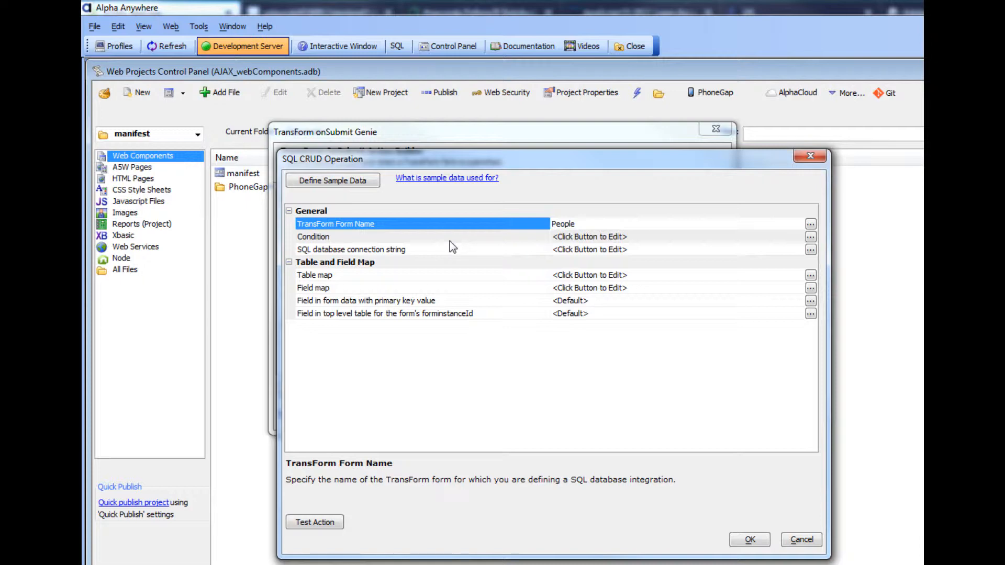
# Review the sample Condition code and the alphaapi database tables shown in Navicat.
pyautogui.doubleClick(470, 237)
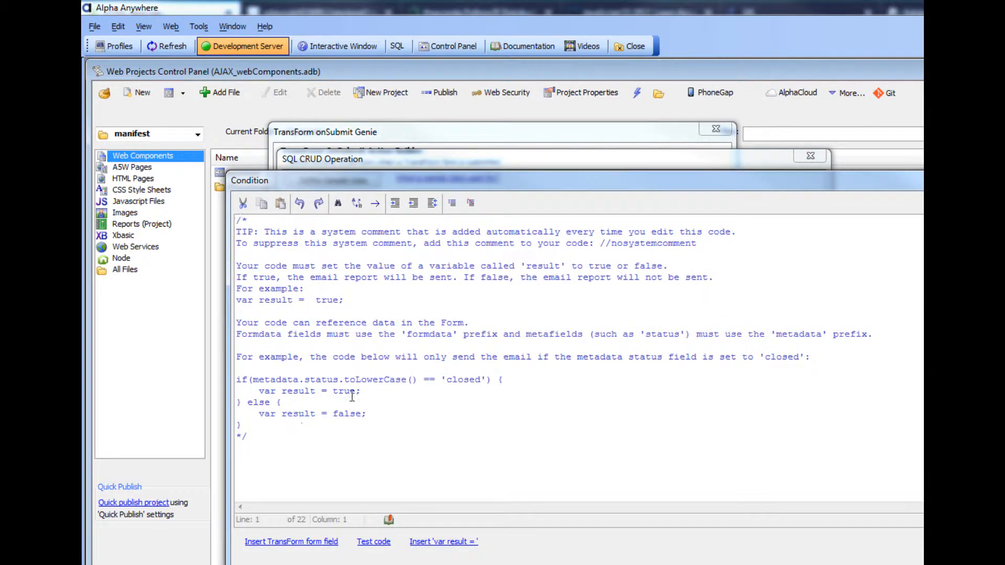
pyautogui.moveTo(253, 379); pyautogui.dragTo(339, 378)
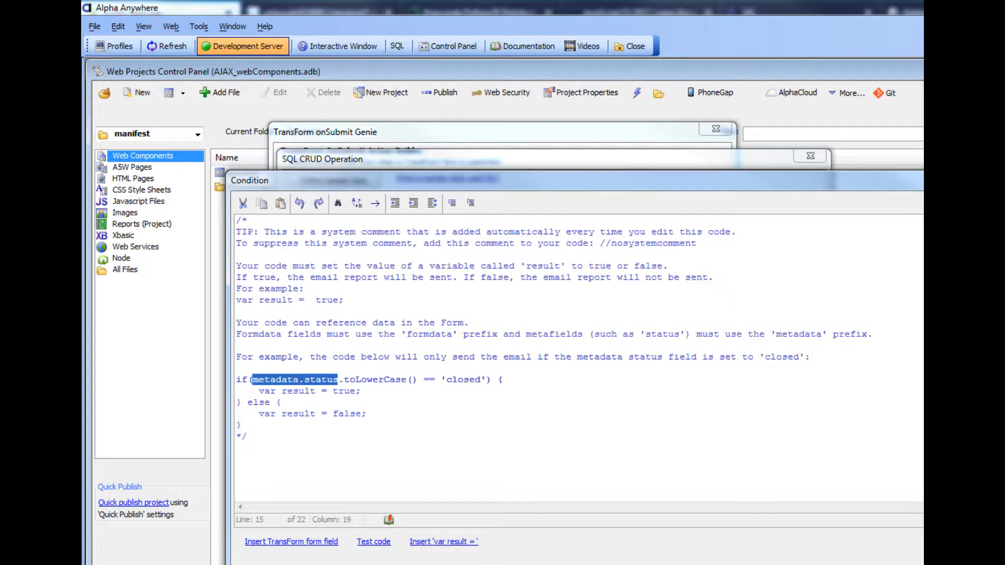
pyautogui.press('Escape')
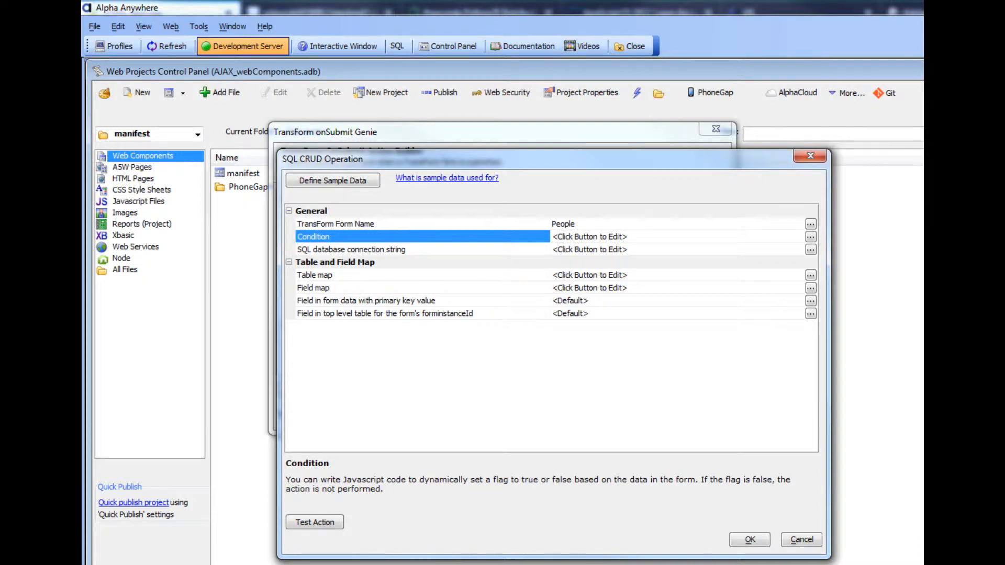
pyautogui.moveTo(1004, 282); pyautogui.dragTo(582, 156)
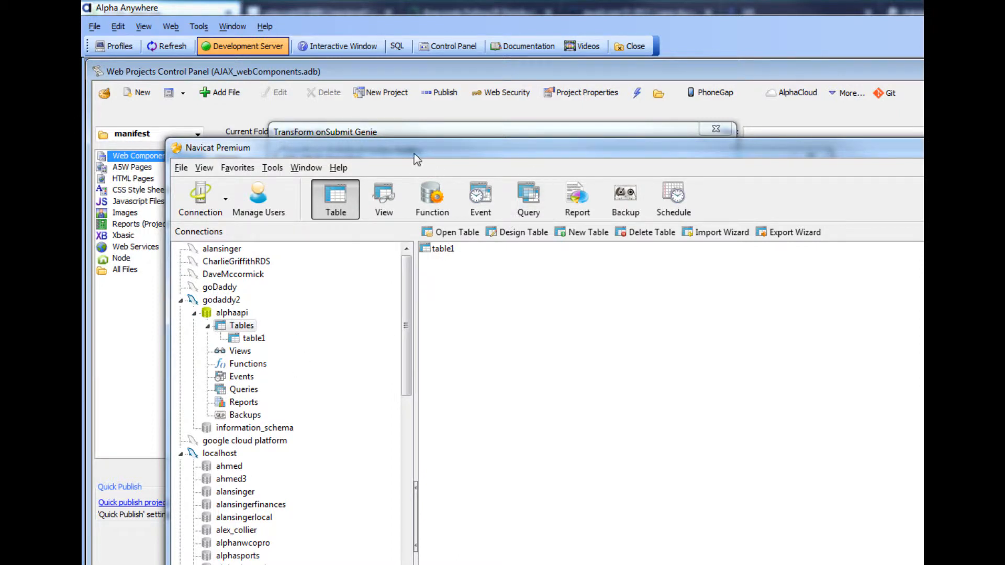
pyautogui.moveTo(457, 152); pyautogui.dragTo(922, 157)
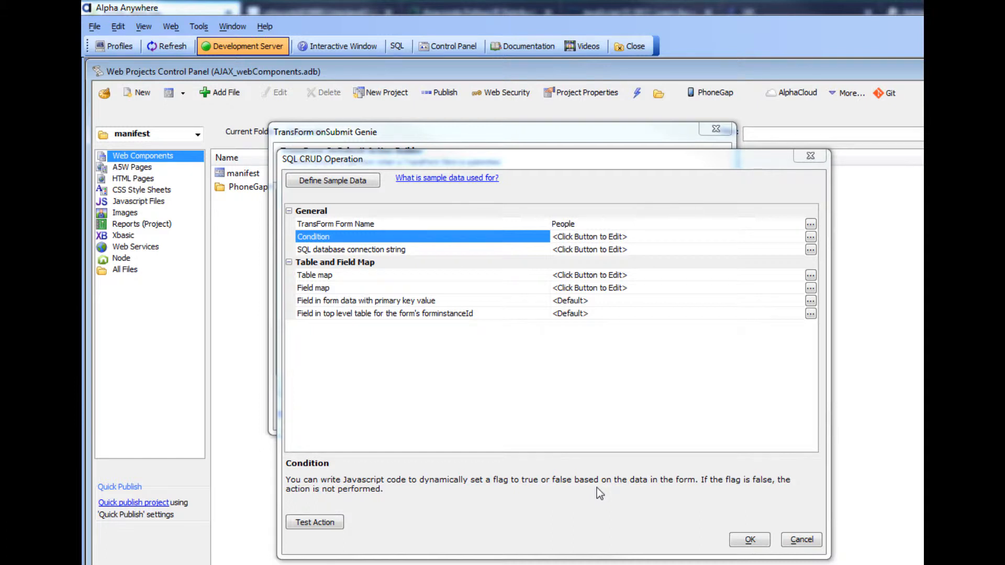
# Set the SQL database connection string by importing the goDaddy2 named Alpha Anywhere connection.
pyautogui.doubleClick(451, 251)
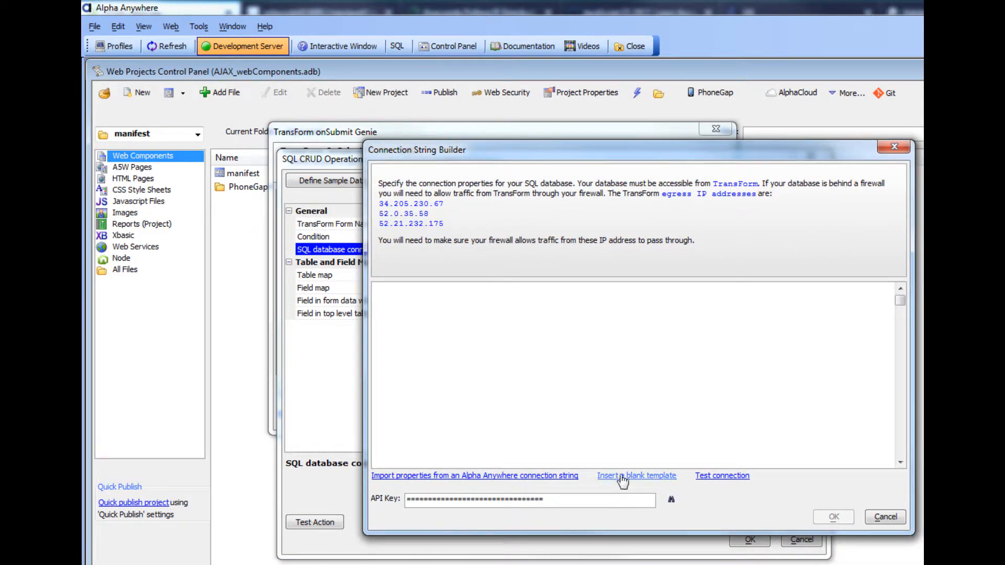
pyautogui.click(429, 476)
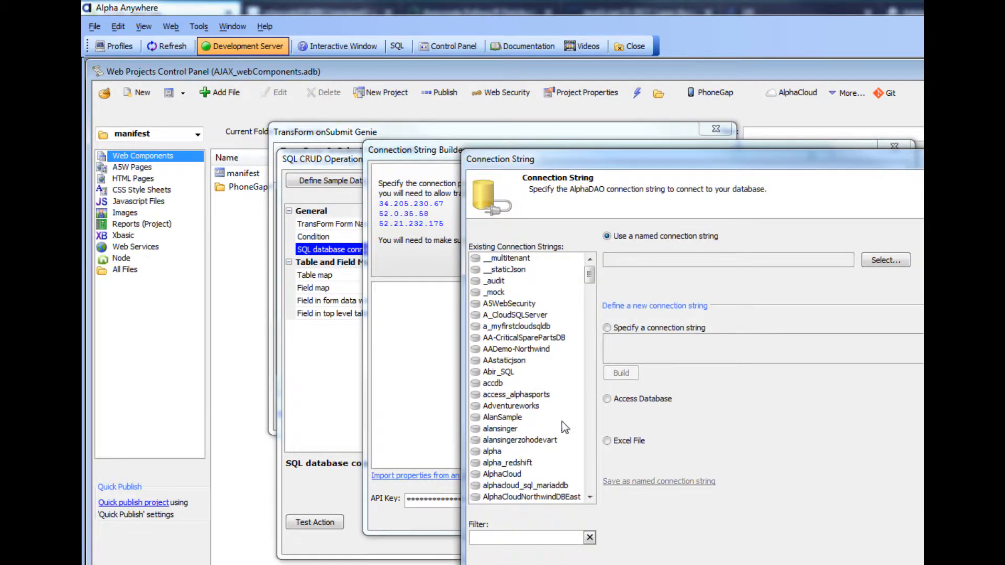
pyautogui.write('go')
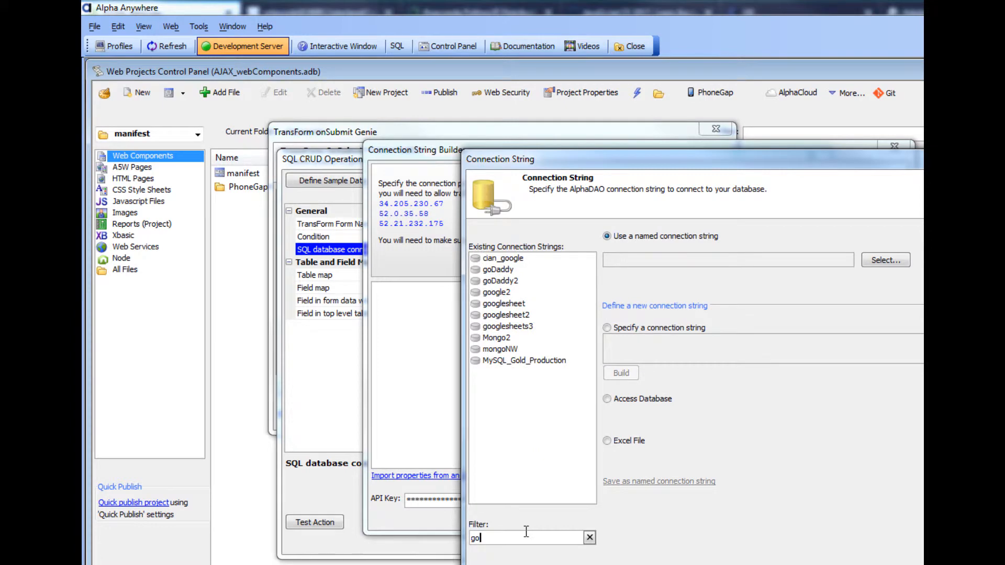
pyautogui.click(497, 285)
pyautogui.press('Return')
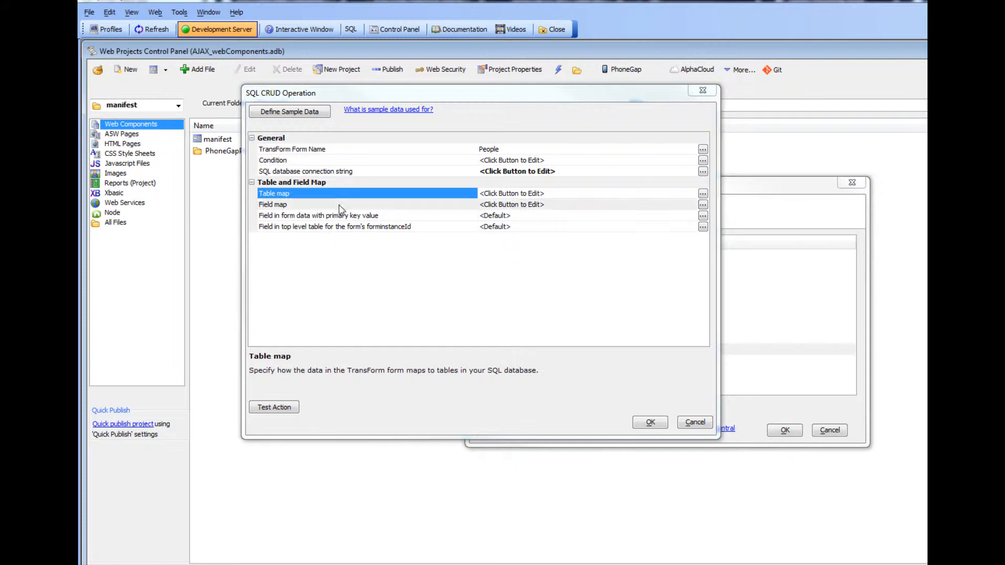
# Open the Table Map Editor and select the <top> data group.
pyautogui.click(356, 196)
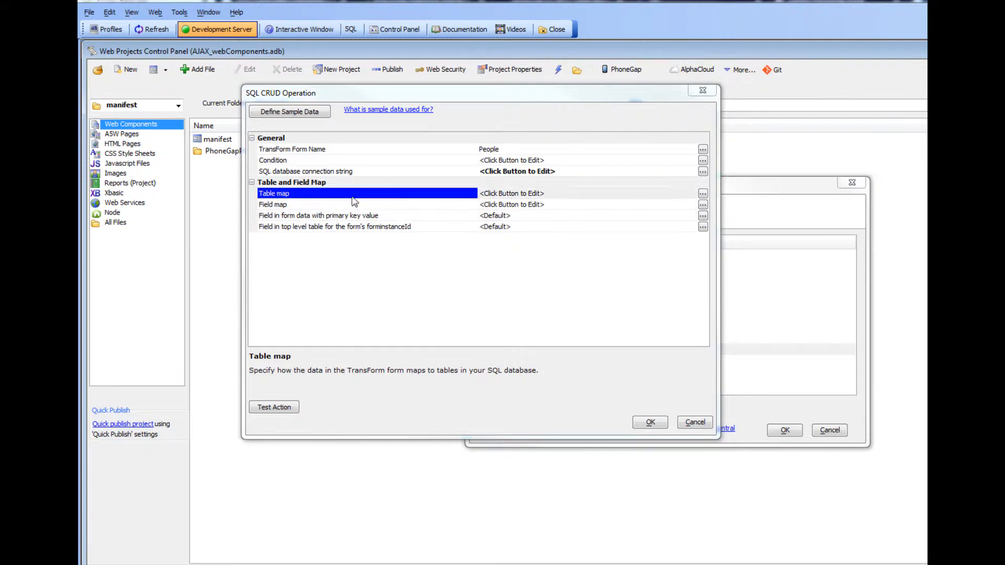
pyautogui.doubleClick(427, 197)
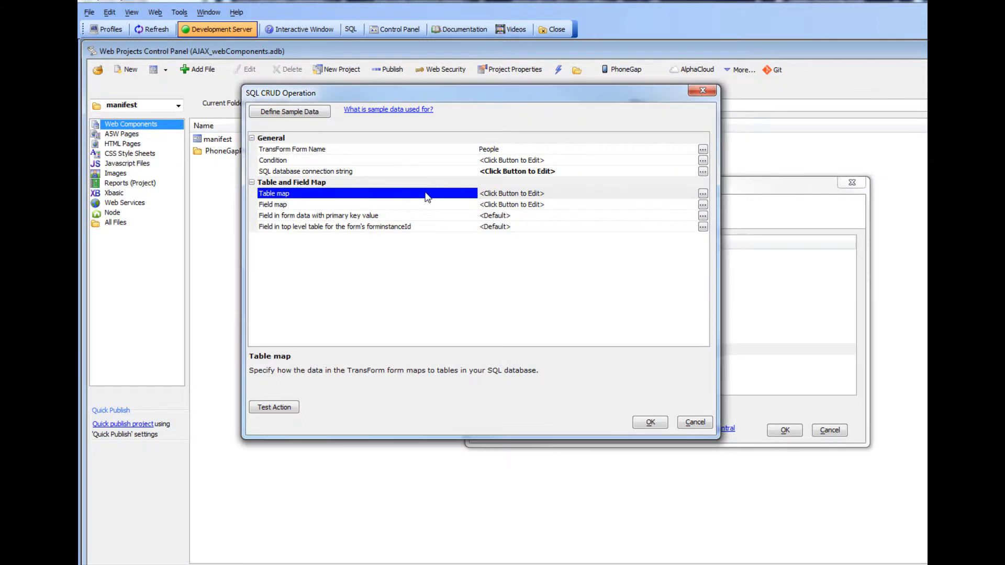
pyautogui.click(607, 316)
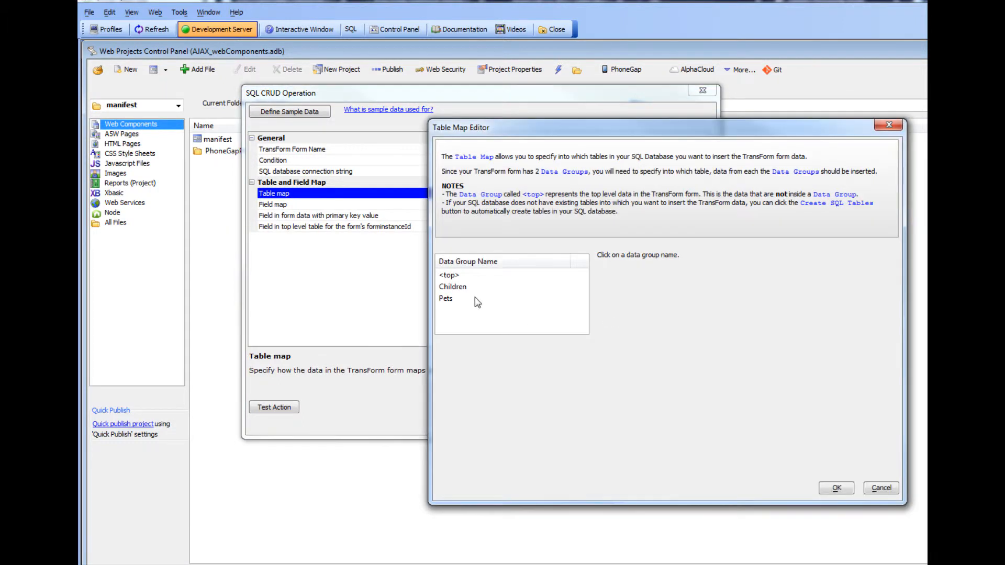
pyautogui.click(450, 278)
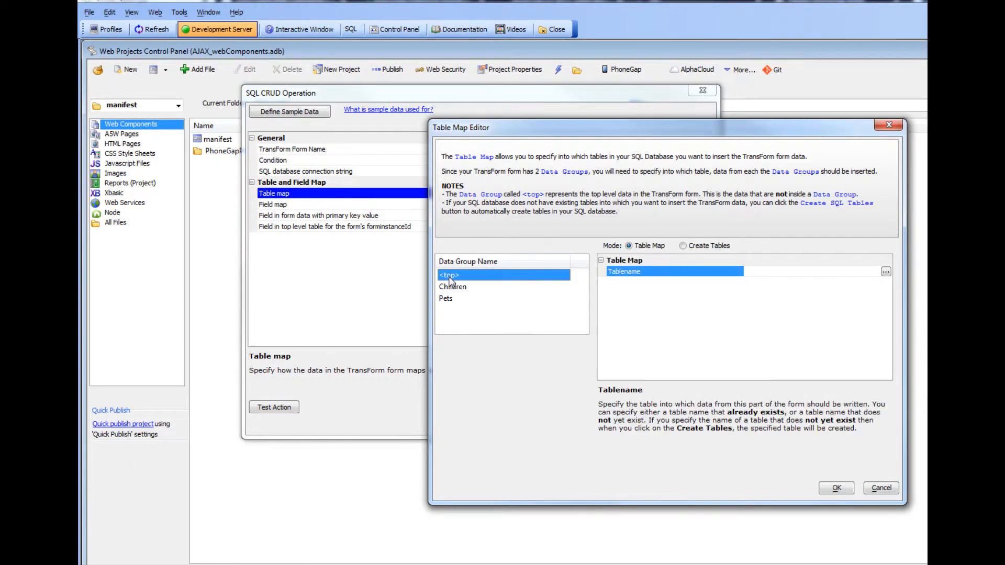
# Browse the existing tables and their fields for the <top> data group's table name, then cancel the selection.
pyautogui.moveTo(695, 126); pyautogui.dragTo(557, 124)
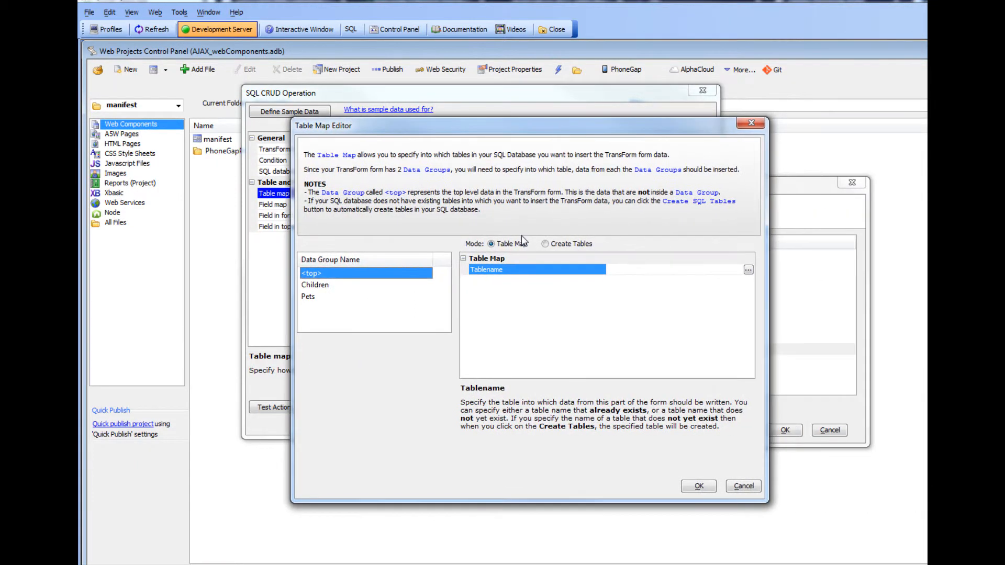
pyautogui.click(496, 271)
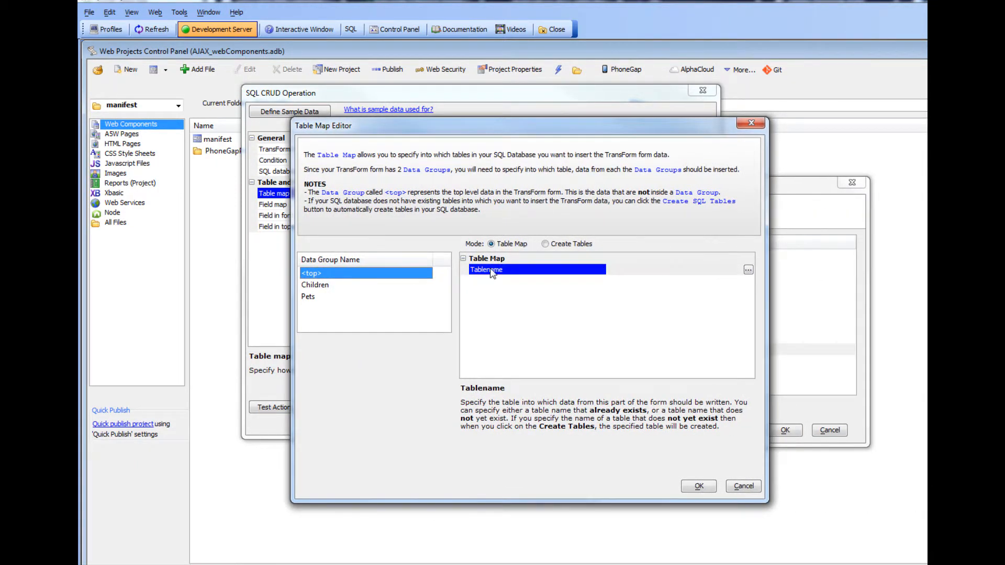
pyautogui.click(748, 270)
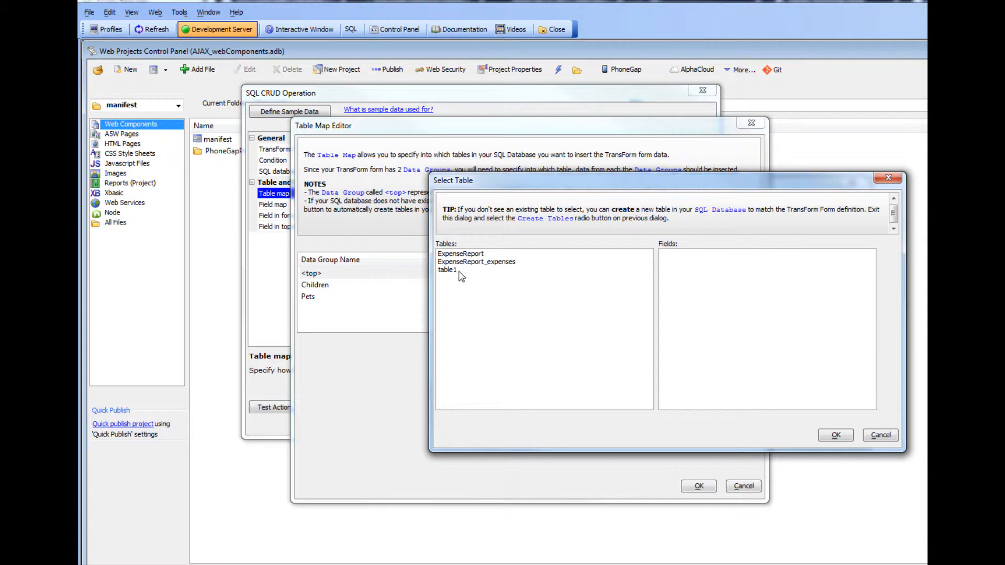
pyautogui.click(466, 254)
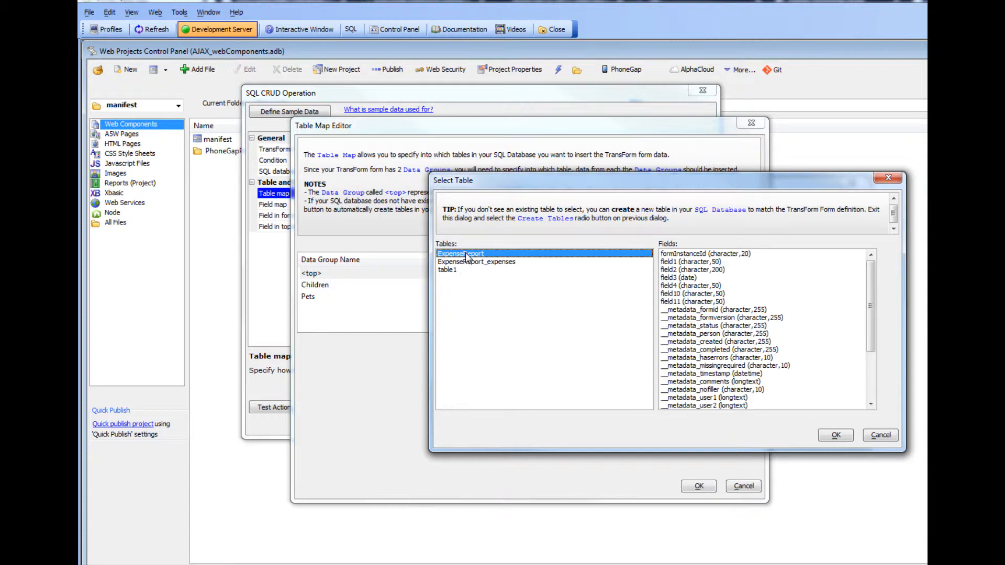
pyautogui.click(467, 262)
pyautogui.click(459, 270)
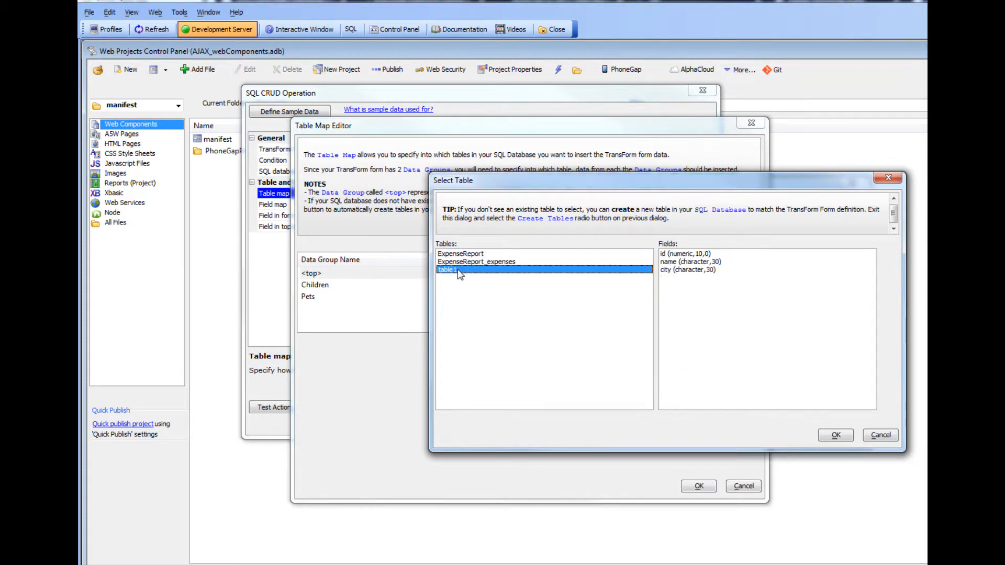
pyautogui.click(882, 436)
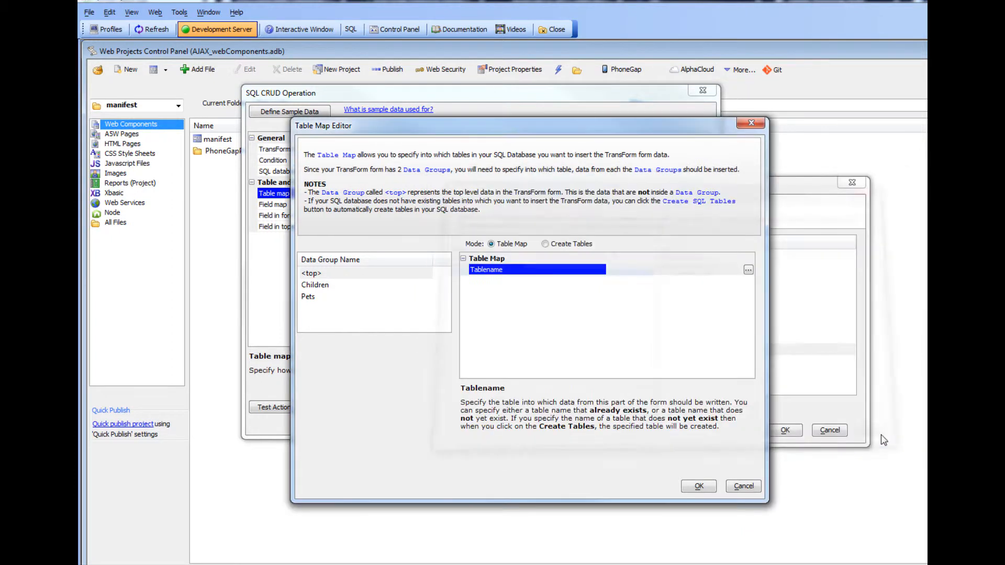
# Switch the Table Map Editor to Create Tables mode and enable Create table and Overwrite existing table for <top>.
pyautogui.click(545, 244)
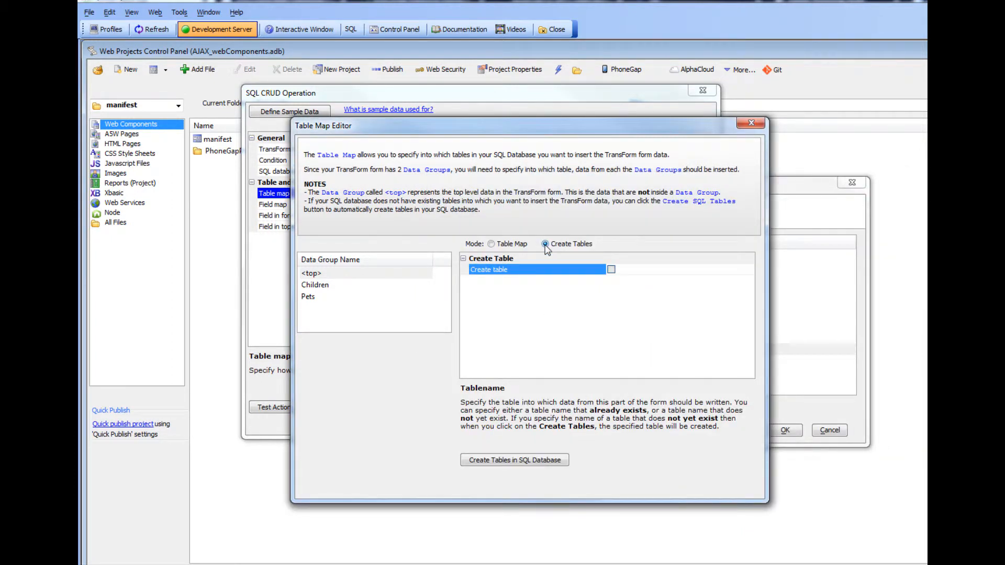
pyautogui.click(611, 270)
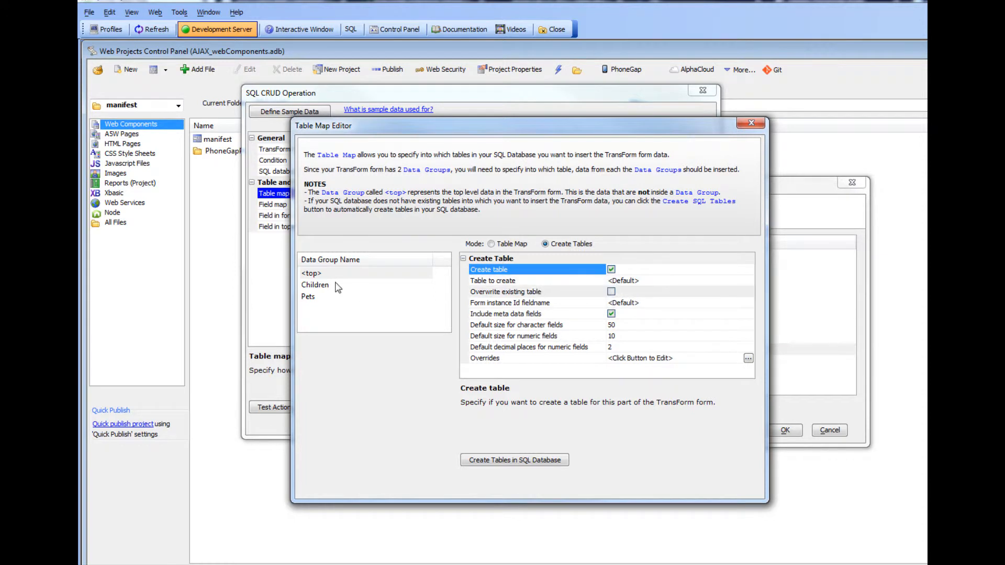
pyautogui.click(612, 293)
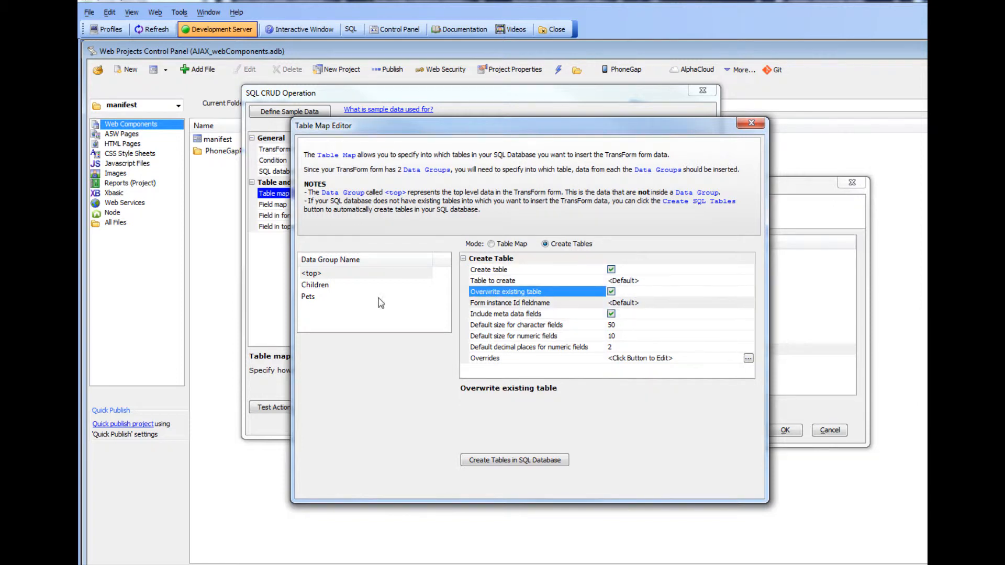
# Enable Create table and Overwrite existing table for the Children and Pets data groups.
pyautogui.click(325, 287)
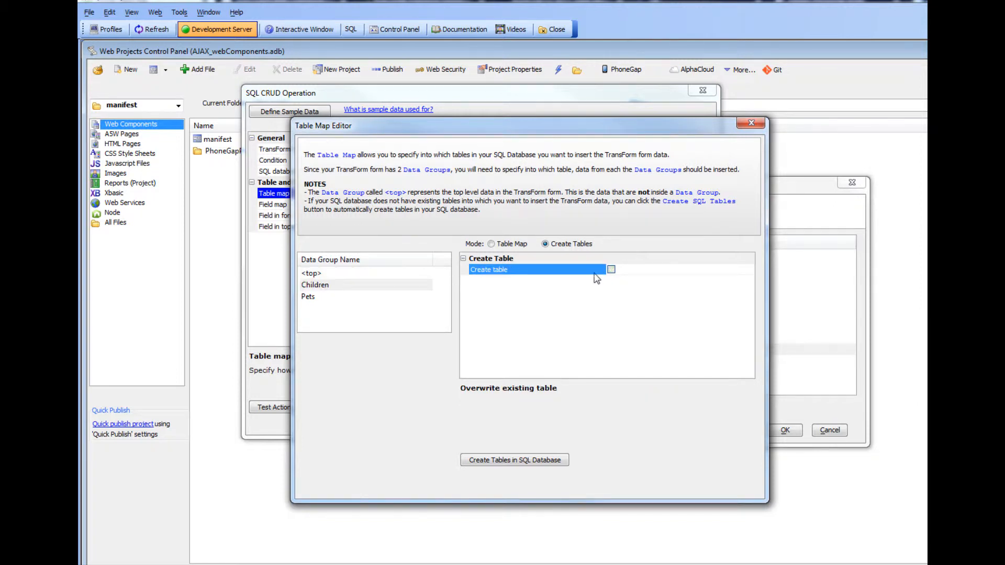
pyautogui.click(611, 270)
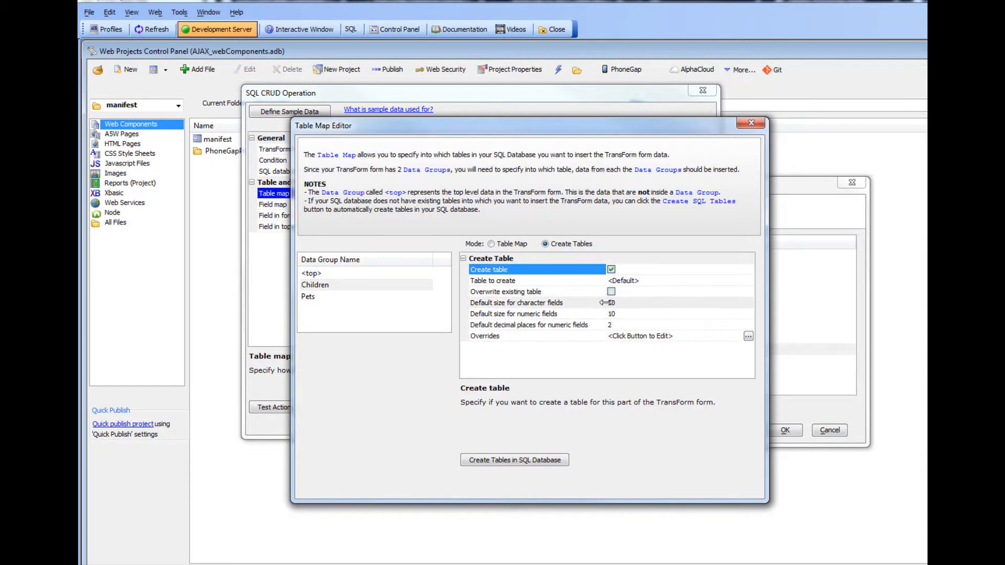
pyautogui.click(611, 292)
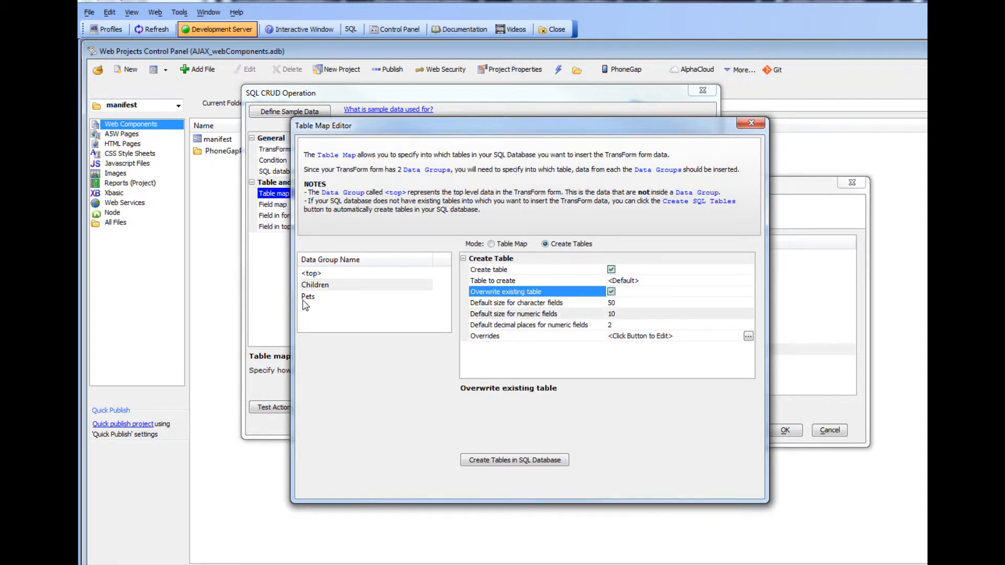
pyautogui.click(309, 297)
pyautogui.click(611, 269)
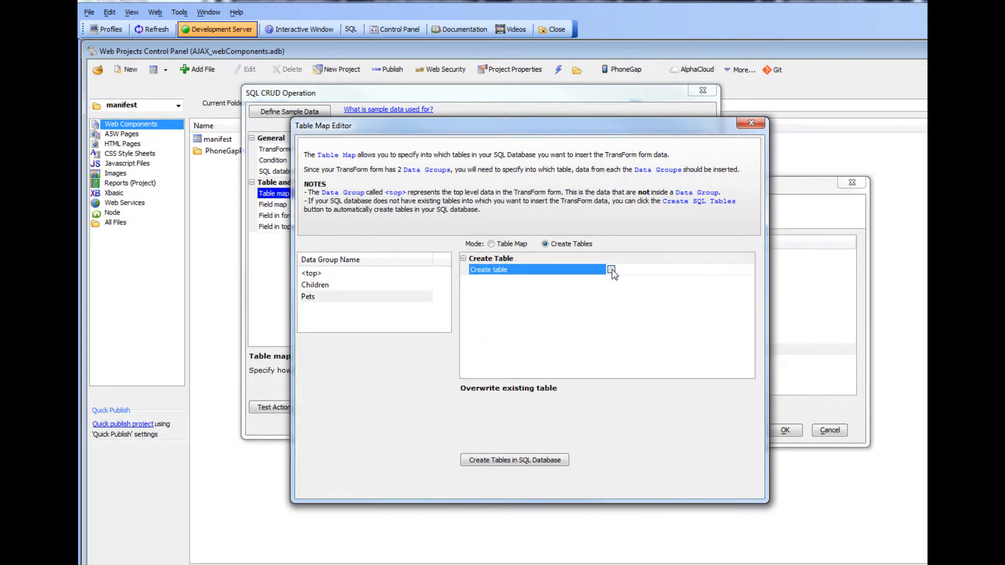
pyautogui.click(611, 292)
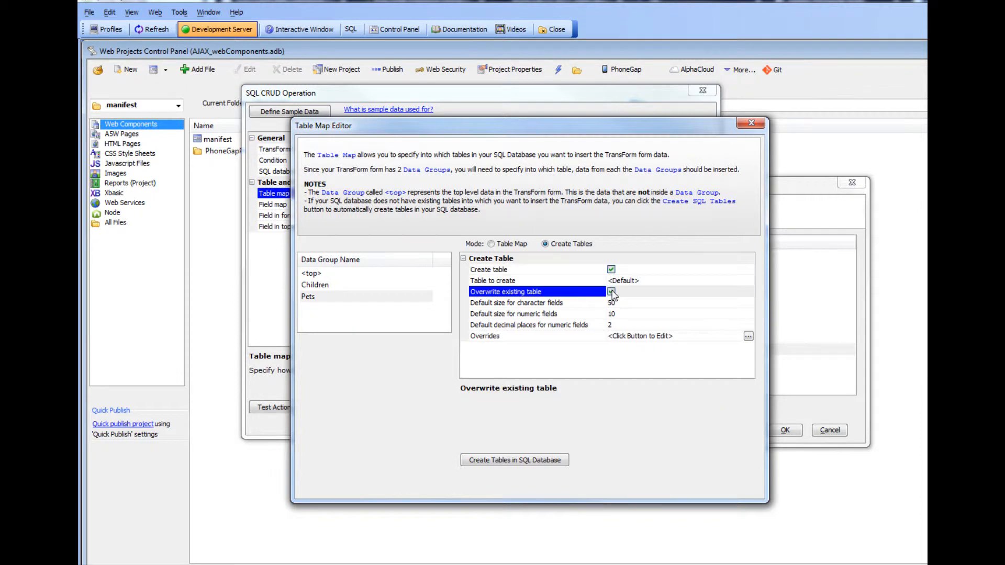
# Generate the SQL CREATE TABLE statements for all data groups, execute them, and review each group's result.
pyautogui.click(522, 465)
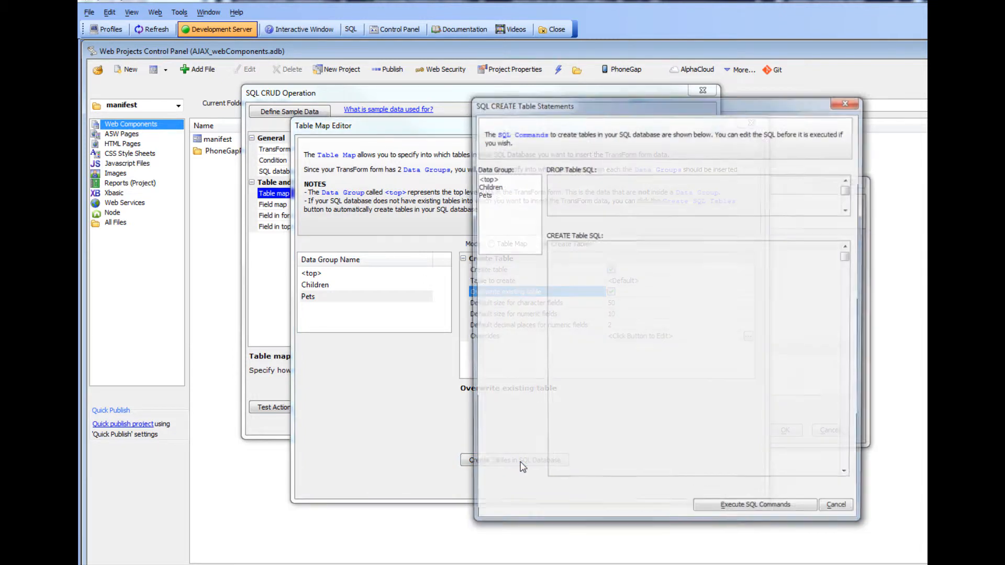
pyautogui.moveTo(614, 111); pyautogui.dragTo(431, 117)
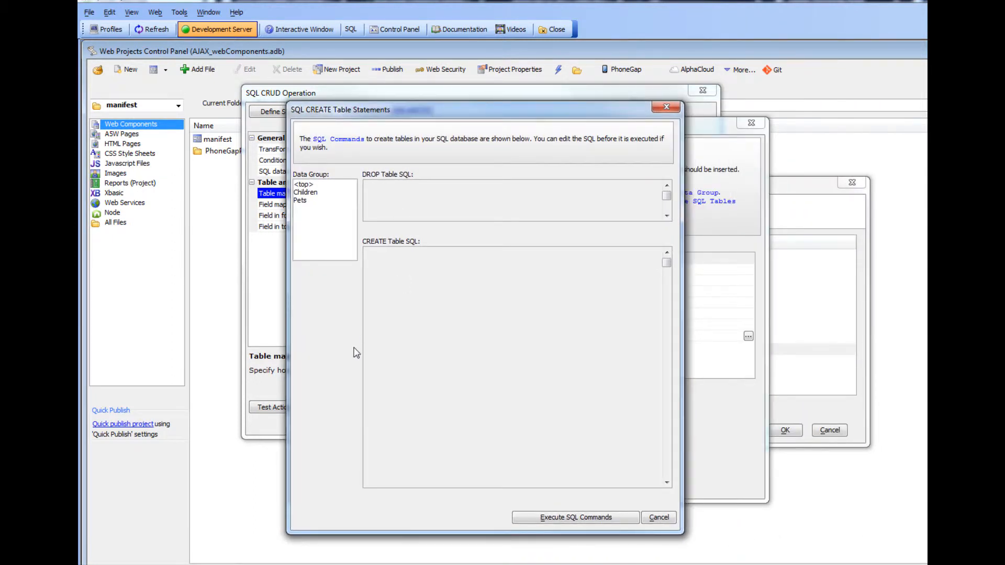
pyautogui.click(299, 185)
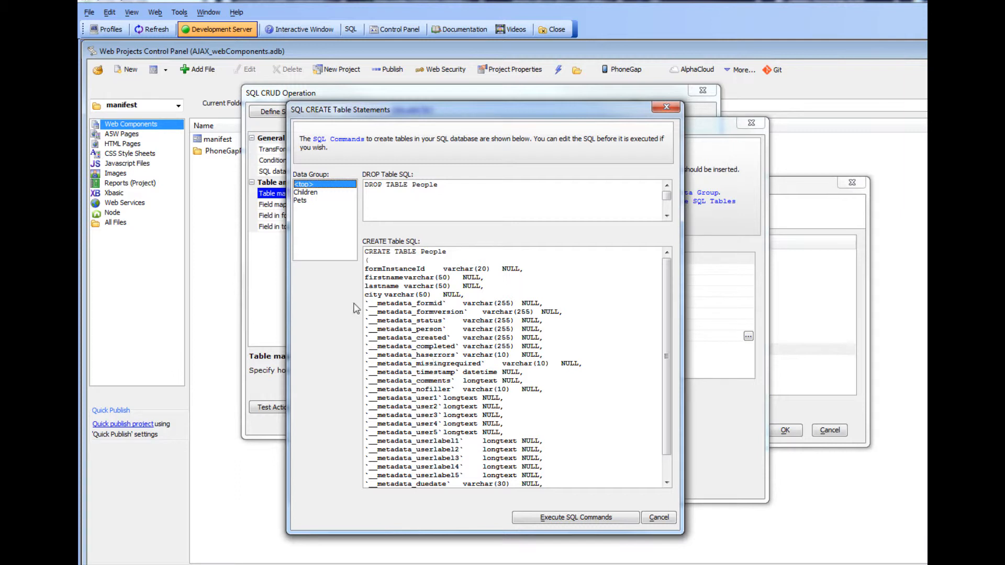
pyautogui.click(312, 194)
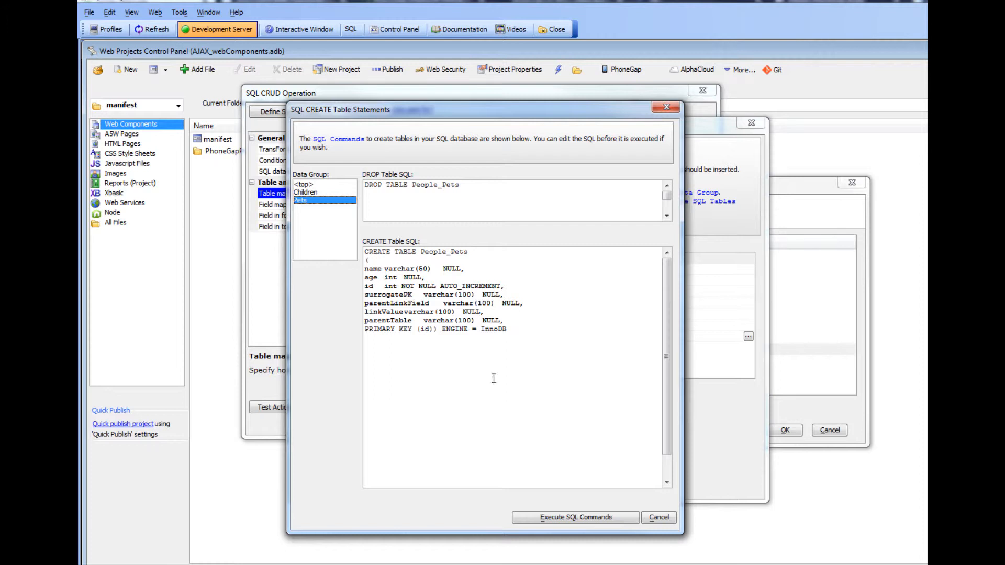
pyautogui.click(571, 523)
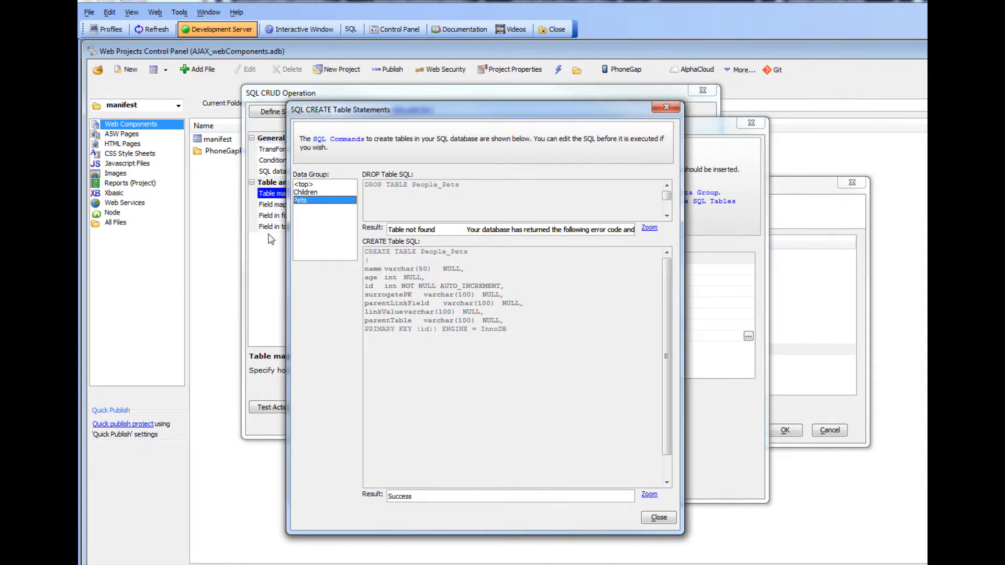
pyautogui.click(303, 185)
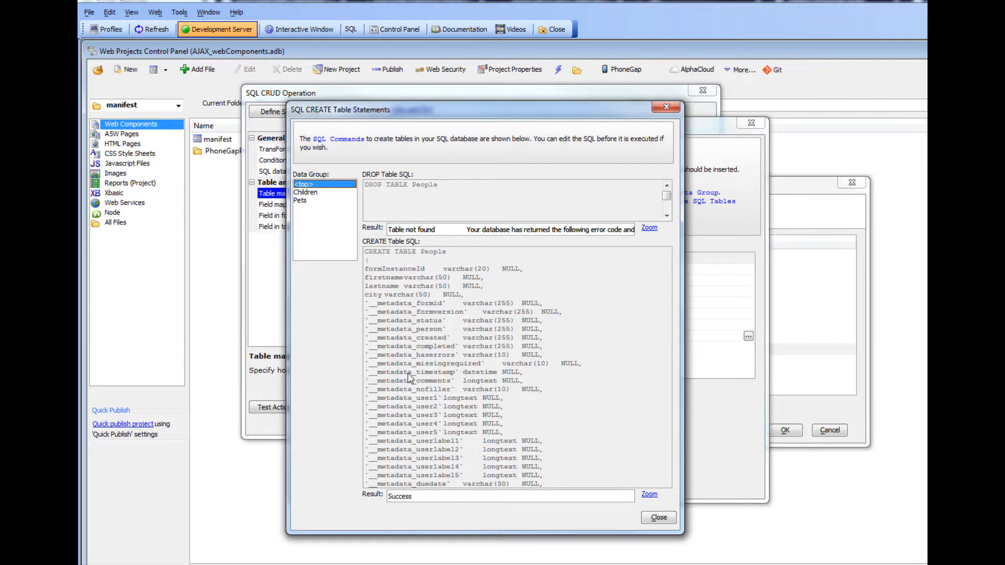
pyautogui.click(308, 193)
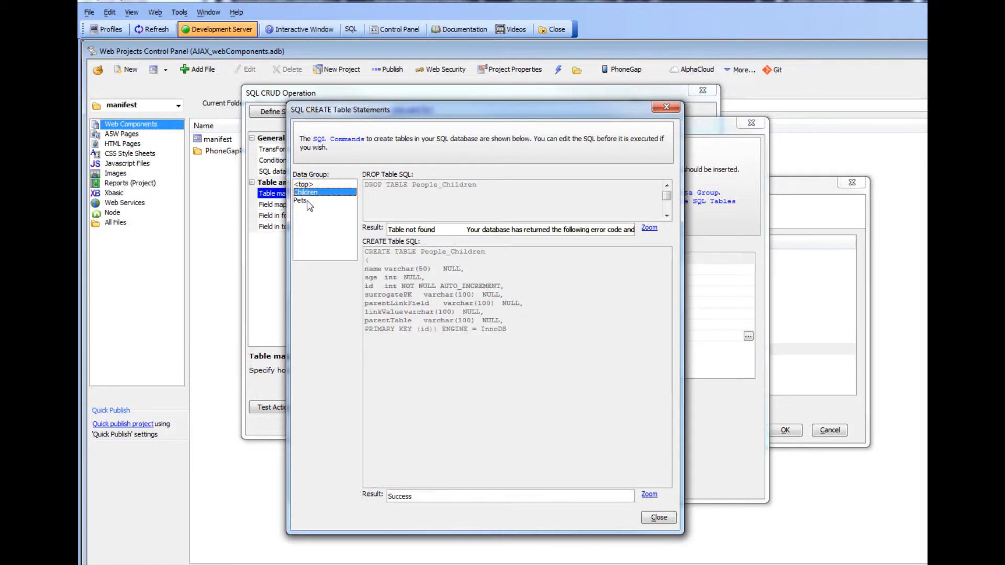
pyautogui.click(307, 201)
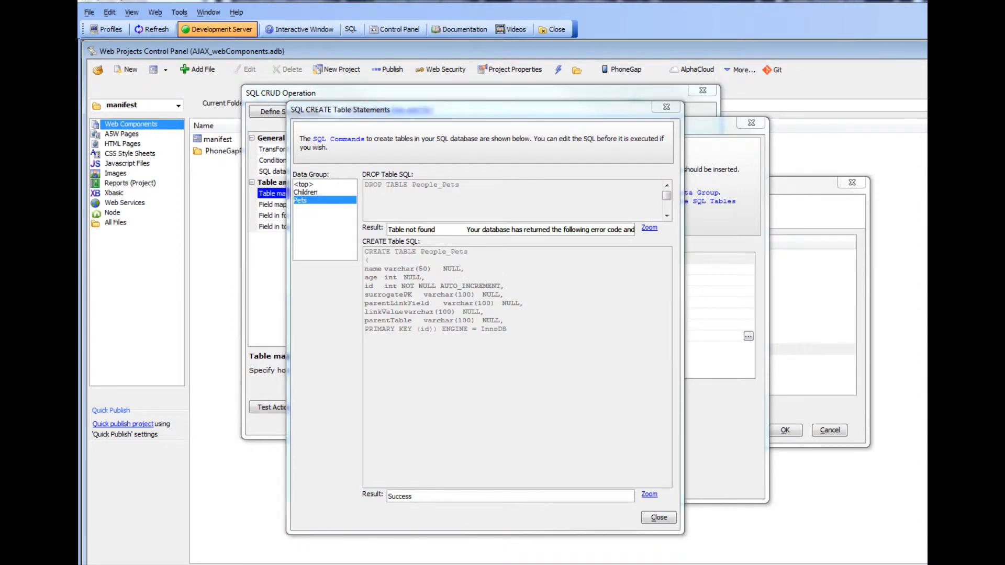
# Switch to Navicat, refresh the alphaapi tables, and open the People table to inspect its columns.
pyautogui.moveTo(925, 154); pyautogui.dragTo(573, 101)
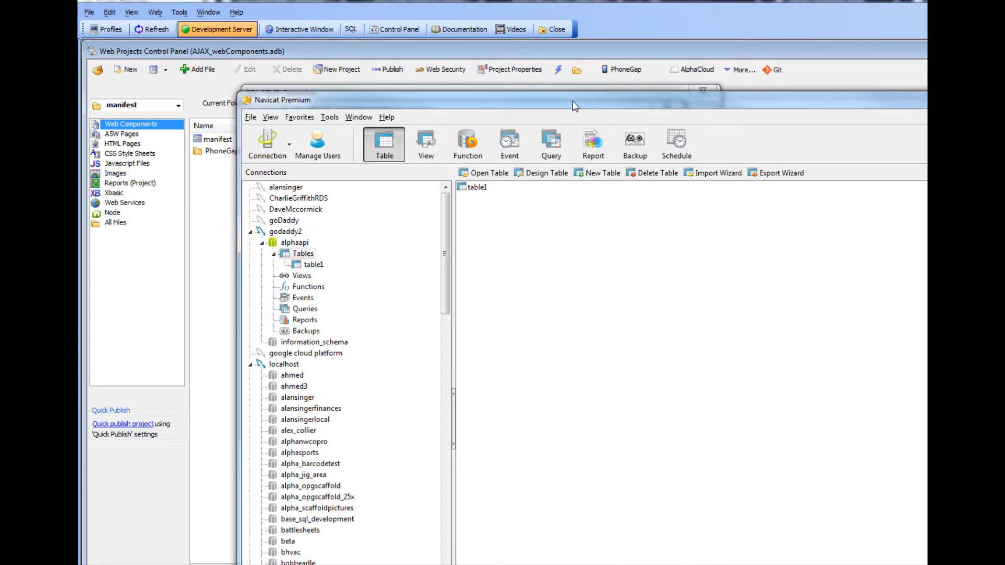
pyautogui.rightClick(528, 227)
pyautogui.click(558, 335)
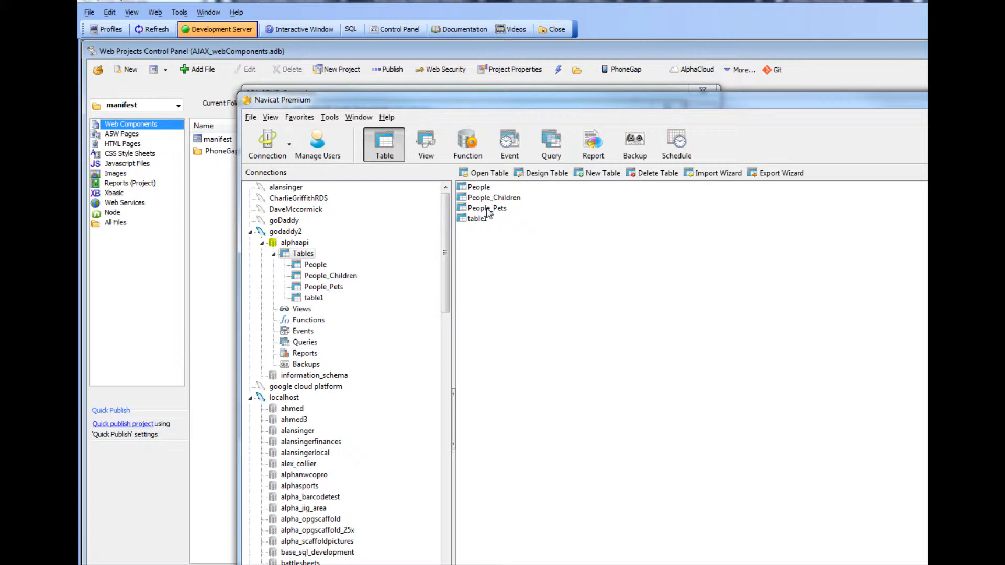
pyautogui.click(509, 199)
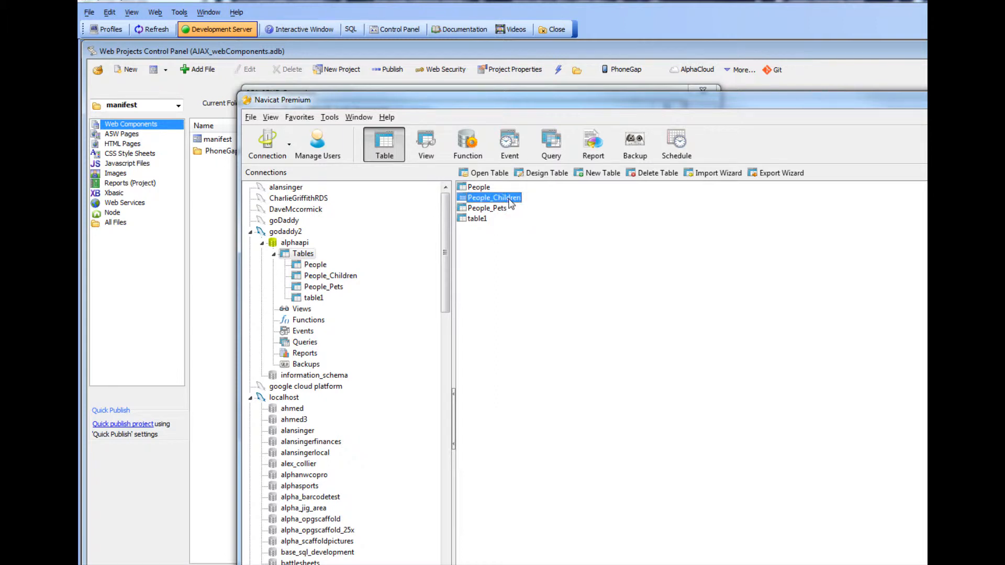
pyautogui.click(498, 209)
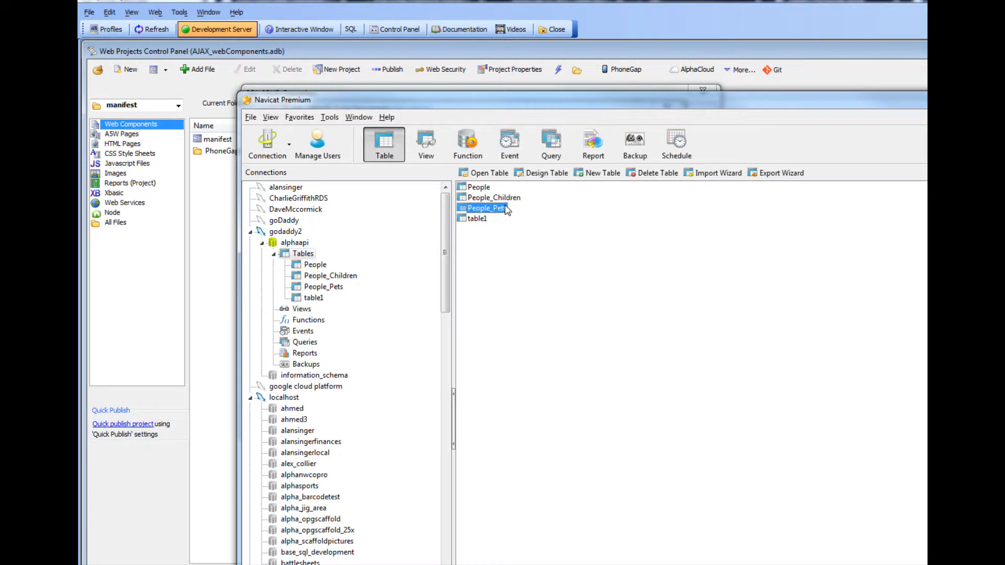
pyautogui.click(479, 188)
pyautogui.doubleClick(478, 188)
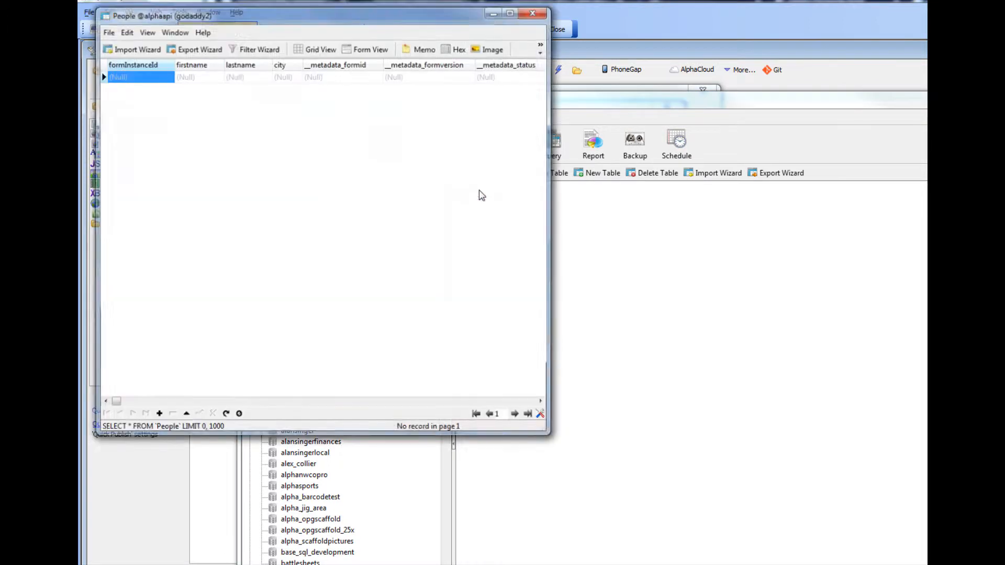
pyautogui.click(534, 11)
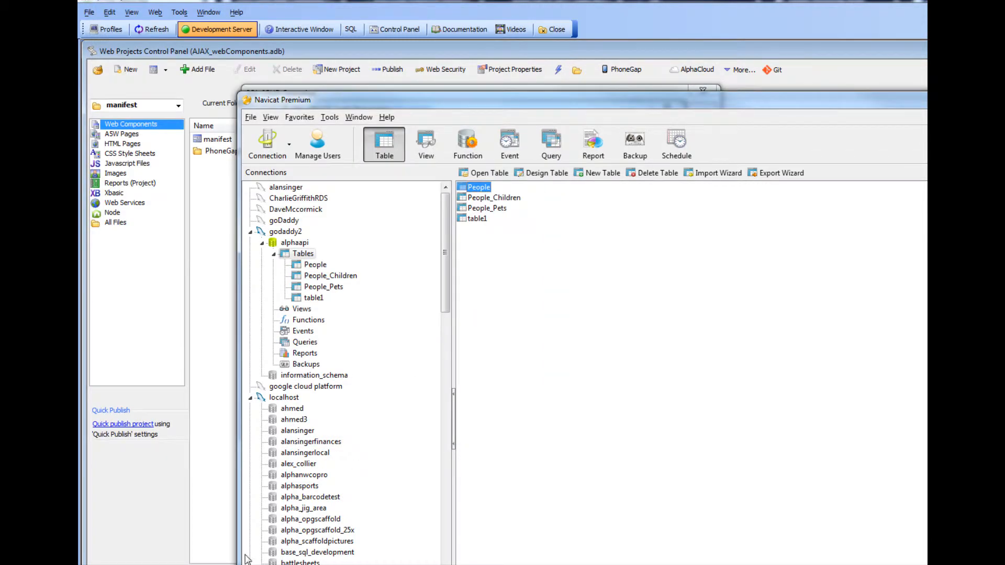
# Close the SQL statements dialog and accept the table map.
pyautogui.click(167, 492)
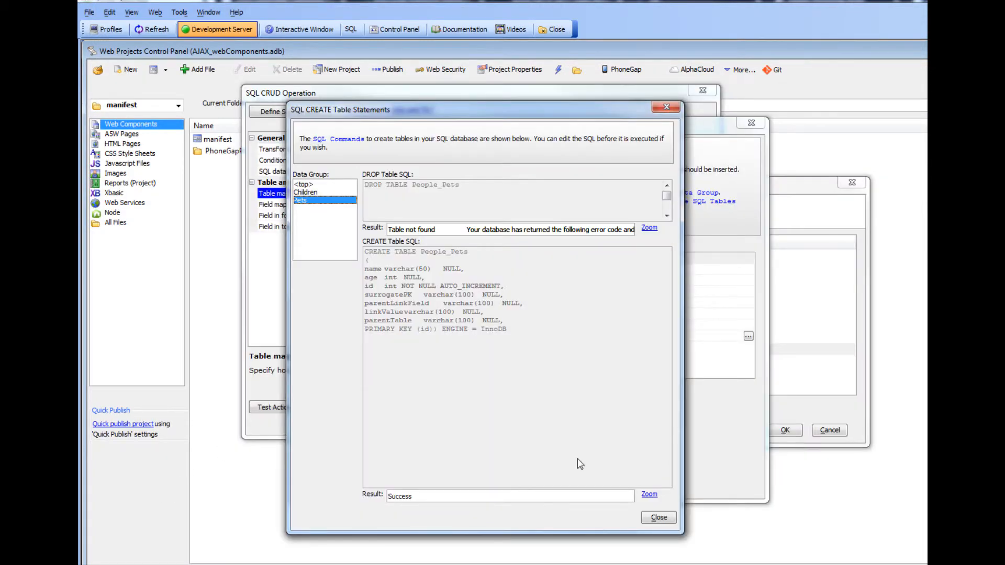
pyautogui.click(655, 518)
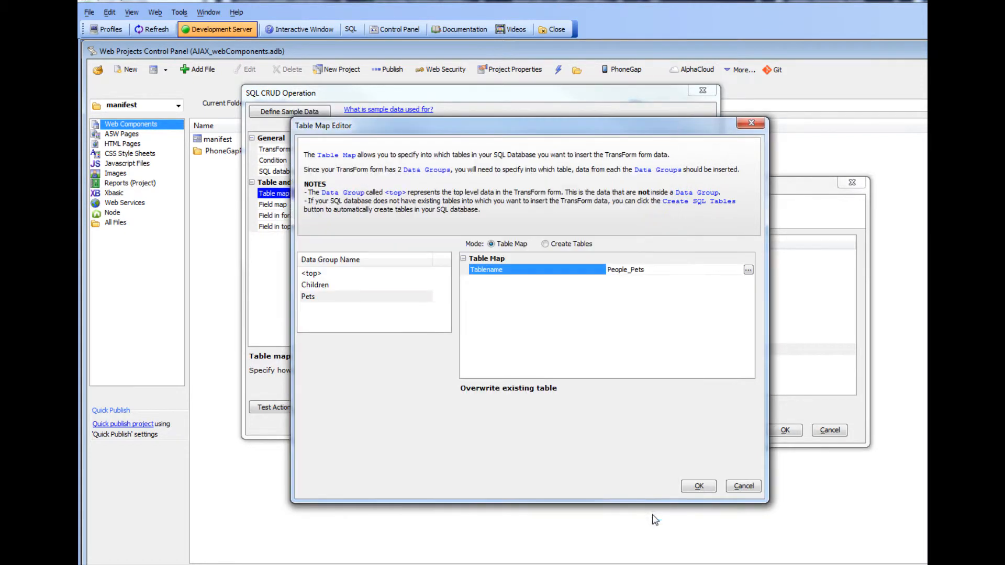
pyautogui.click(698, 487)
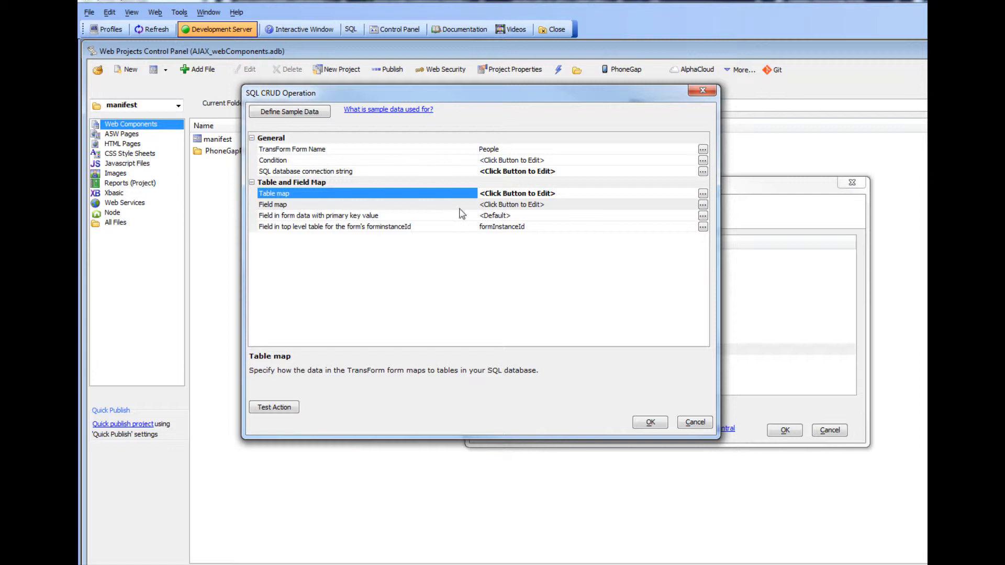
# Review the Field Map for the <top> data group using the cached schema, then save the SQL CRUD operation.
pyautogui.click(379, 198)
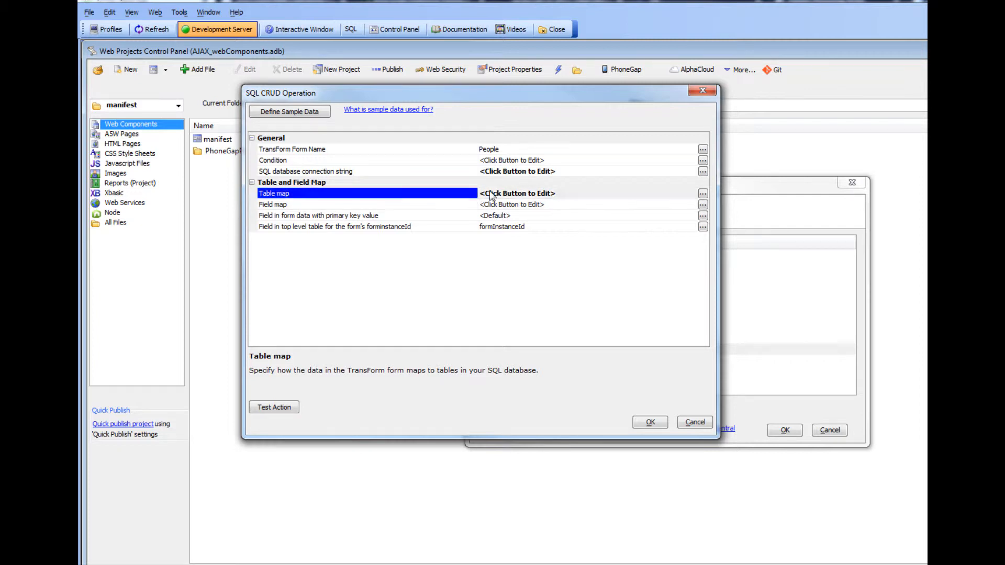
pyautogui.doubleClick(459, 209)
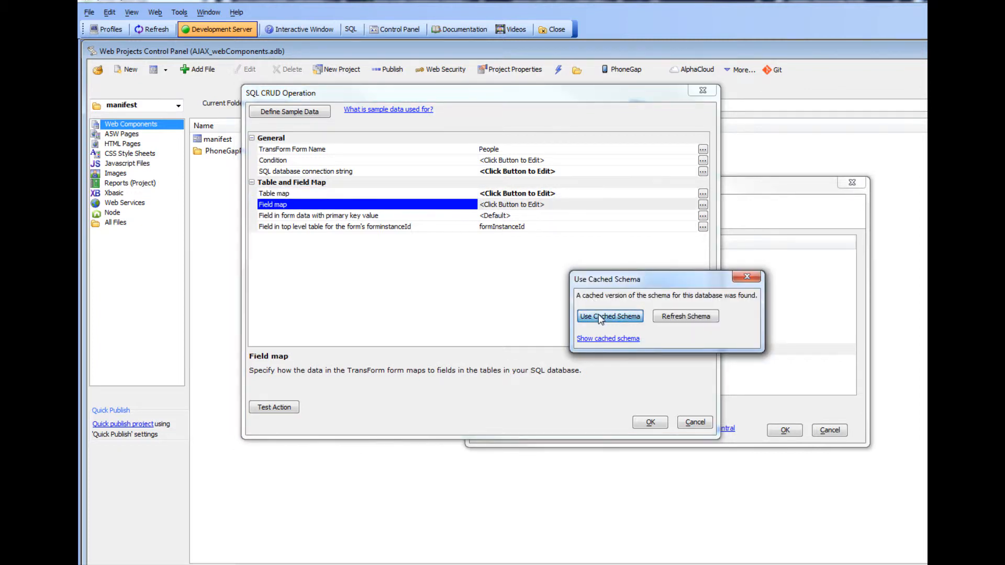
pyautogui.click(628, 317)
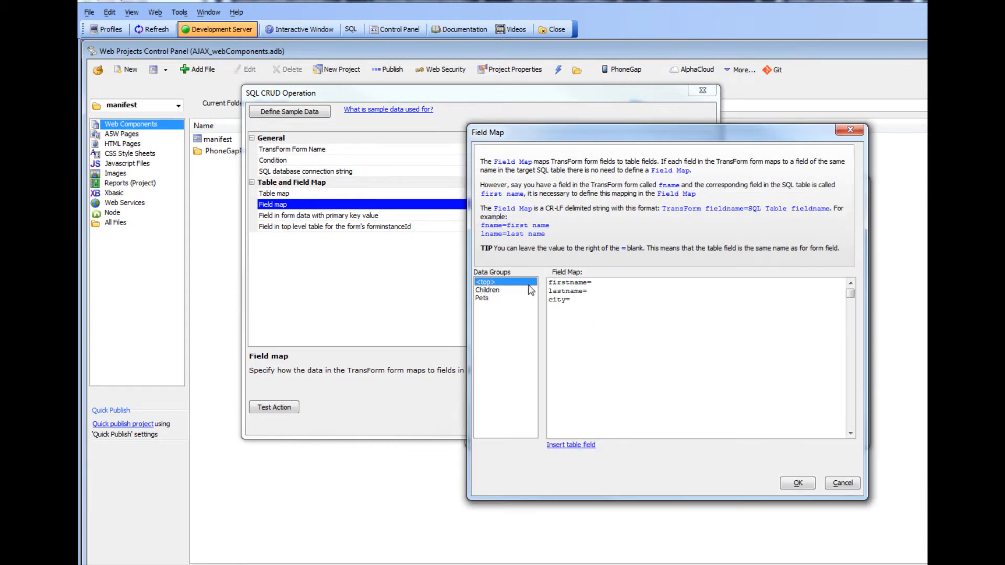
pyautogui.click(594, 284)
pyautogui.click(843, 484)
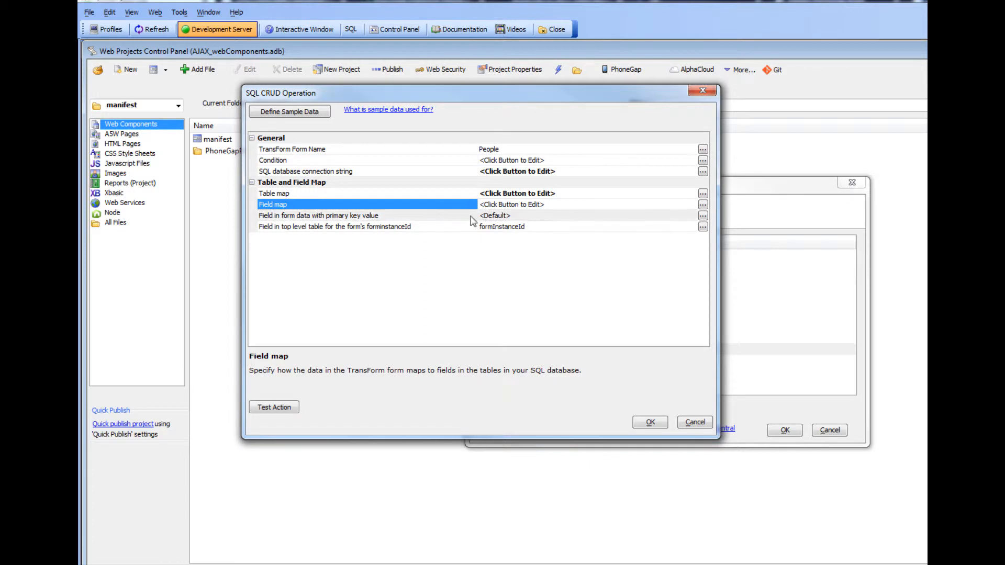
pyautogui.click(454, 220)
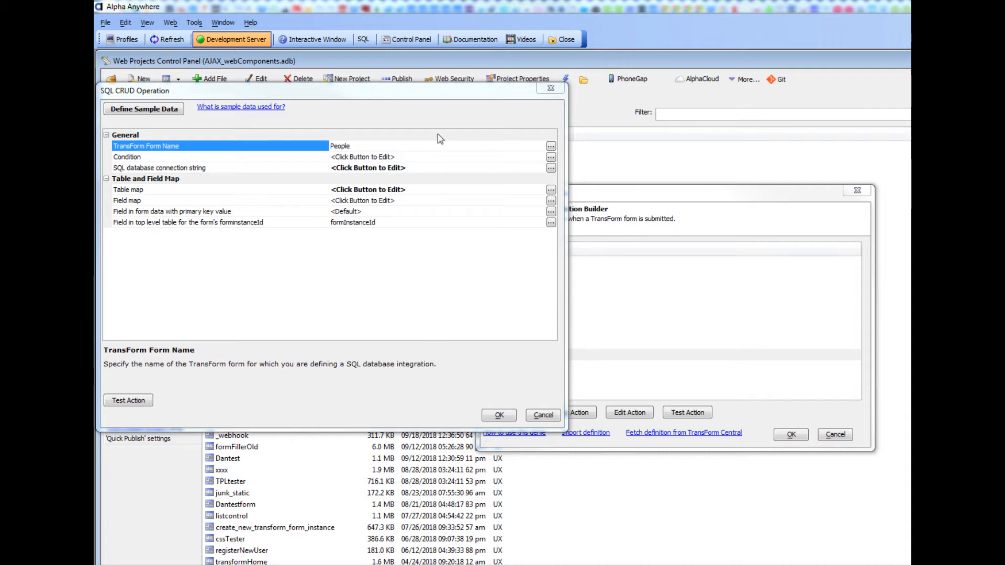
pyautogui.click(498, 416)
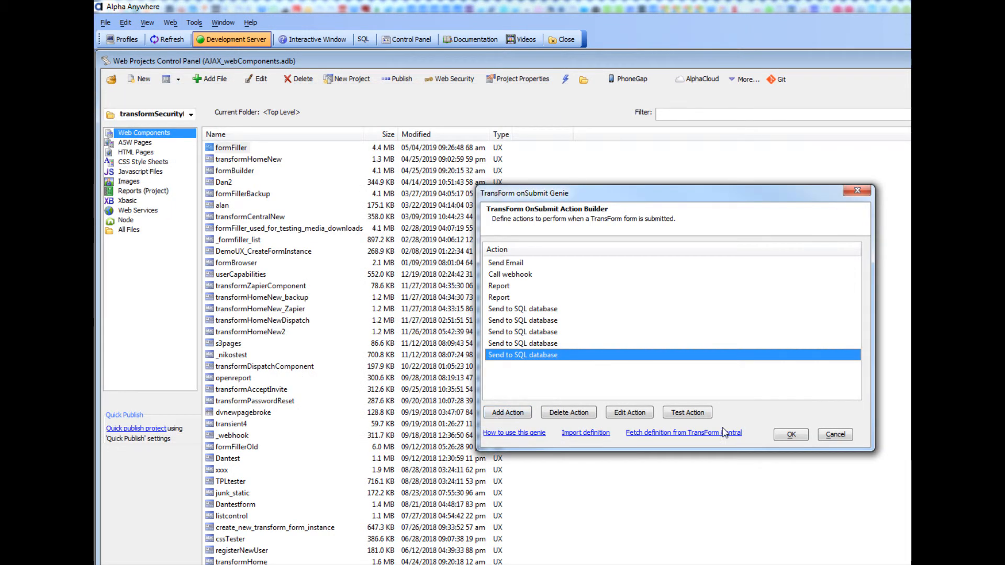
# Accept the onSubmit actions and save the definition to TransForm Central, confirming the overwrite.
pyautogui.click(791, 436)
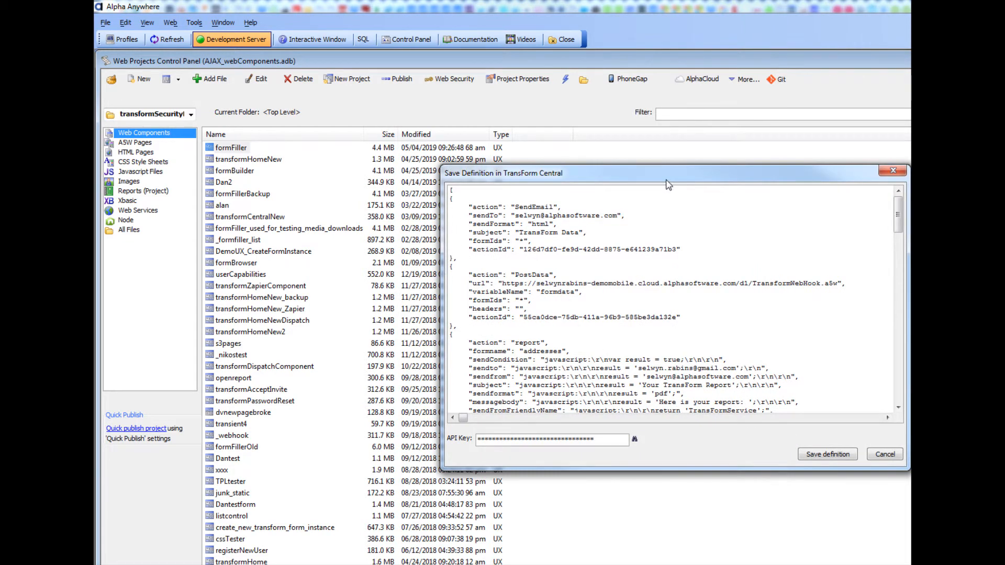
pyautogui.moveTo(643, 183); pyautogui.dragTo(488, 180)
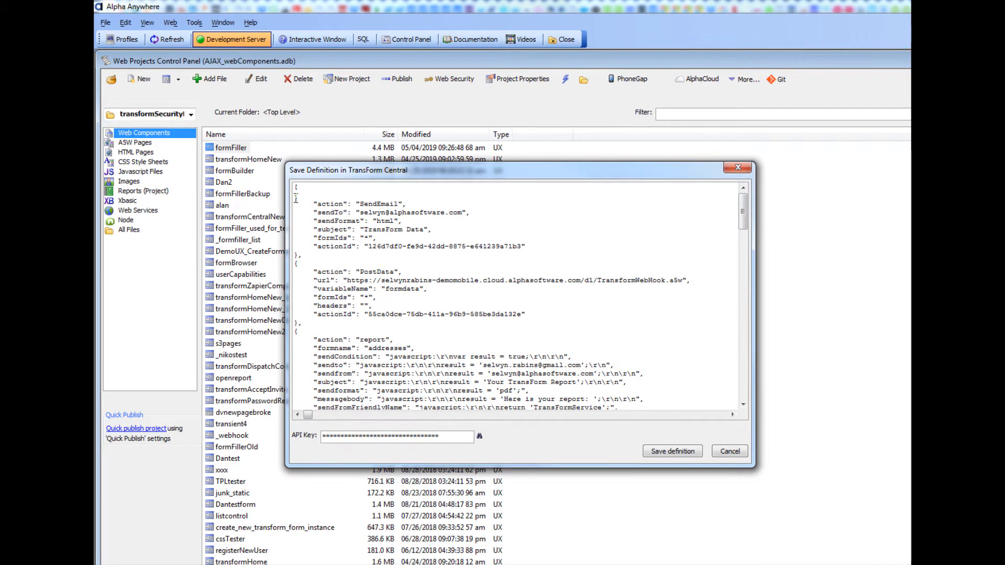
pyautogui.moveTo(294, 195); pyautogui.dragTo(334, 255)
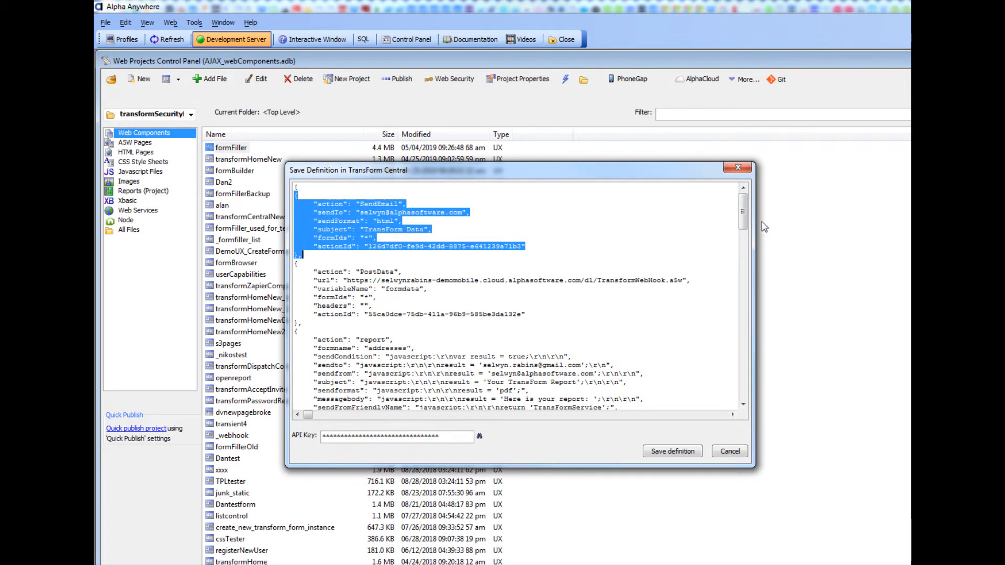
pyautogui.moveTo(748, 219); pyautogui.dragTo(765, 400)
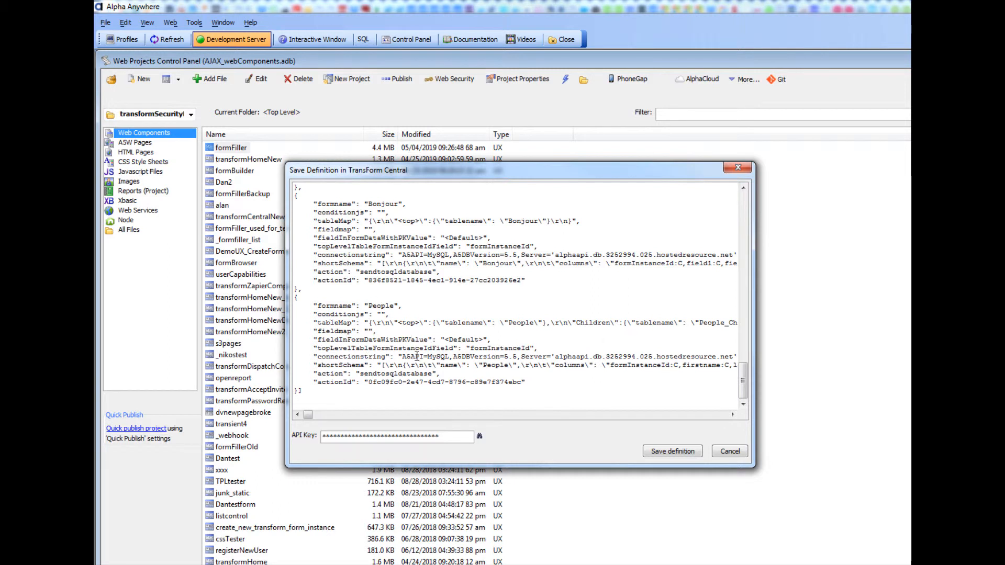
pyautogui.click(663, 454)
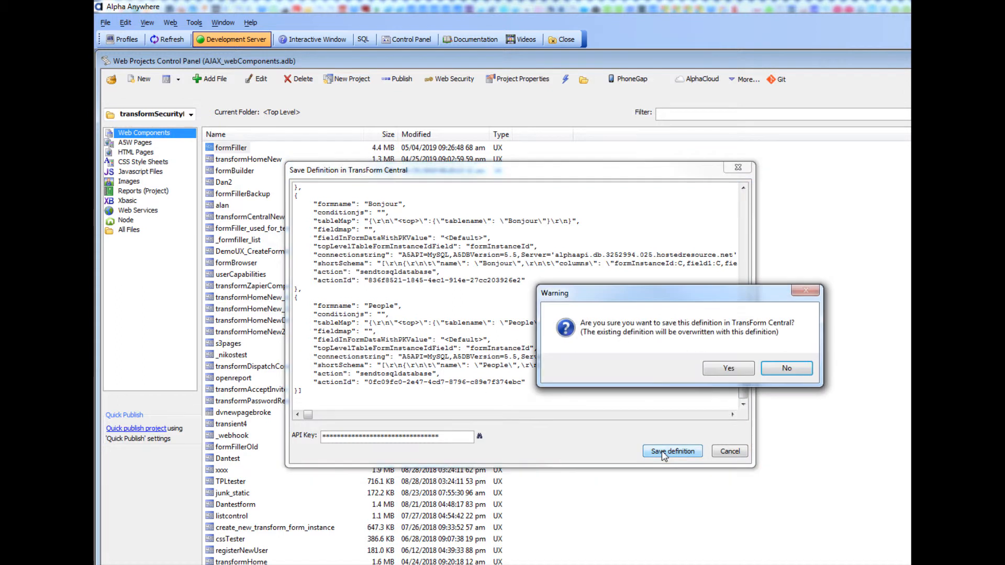
pyautogui.click(719, 372)
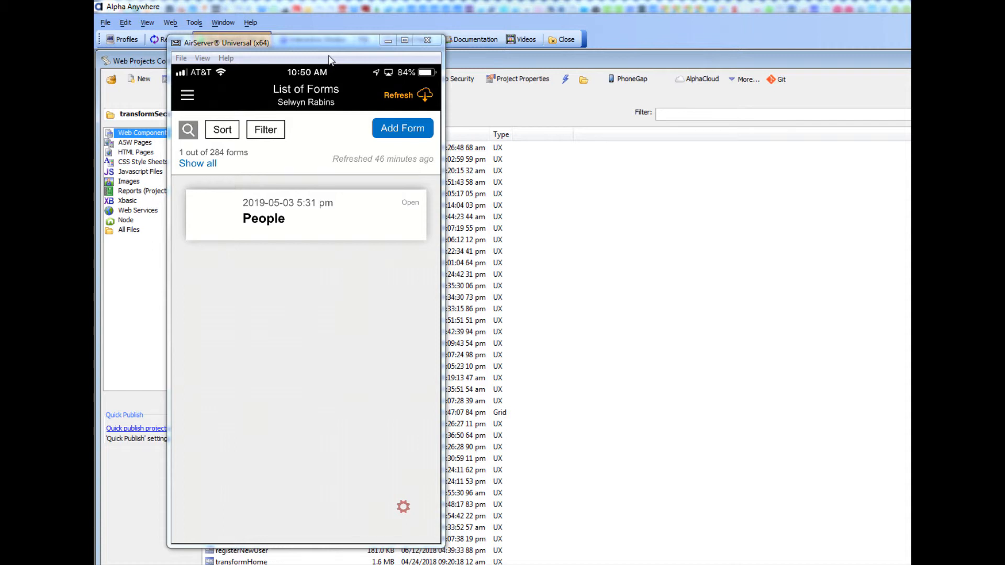
# Add a new People form in the mobile TransForm app and scroll through its person, children and pets entries.
pyautogui.click(404, 127)
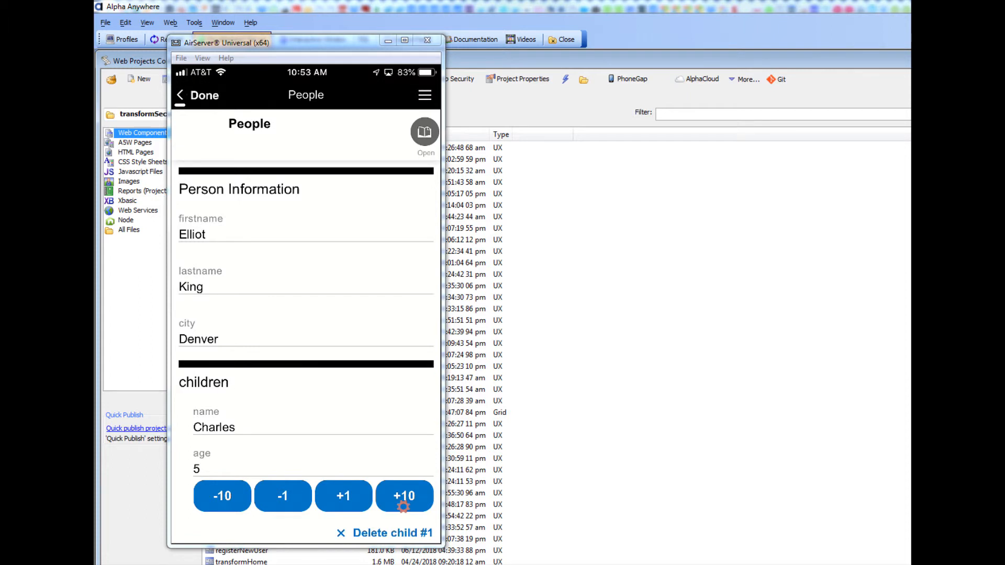
pyautogui.scroll(-5, 403, 507)
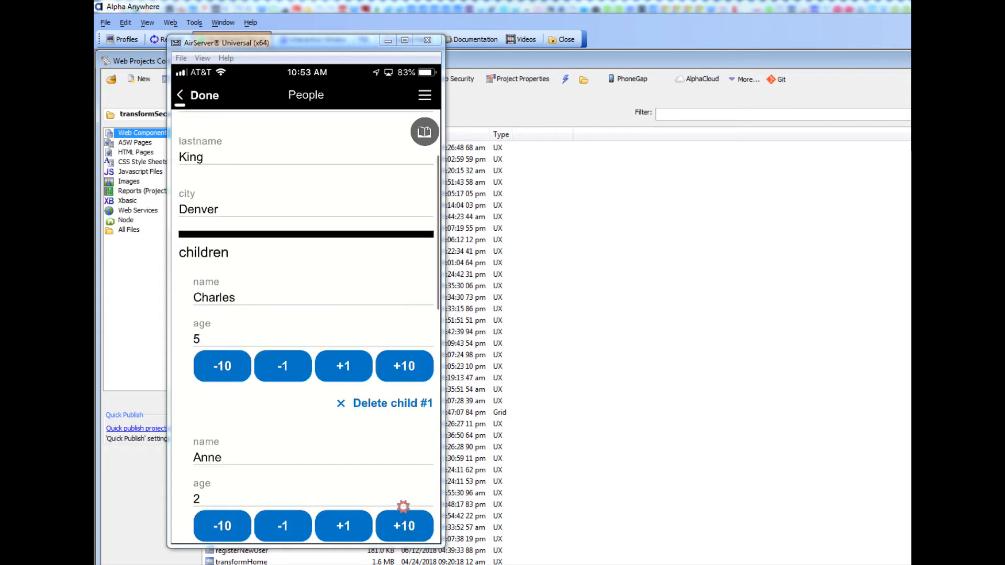
pyautogui.scroll(-9, 403, 507)
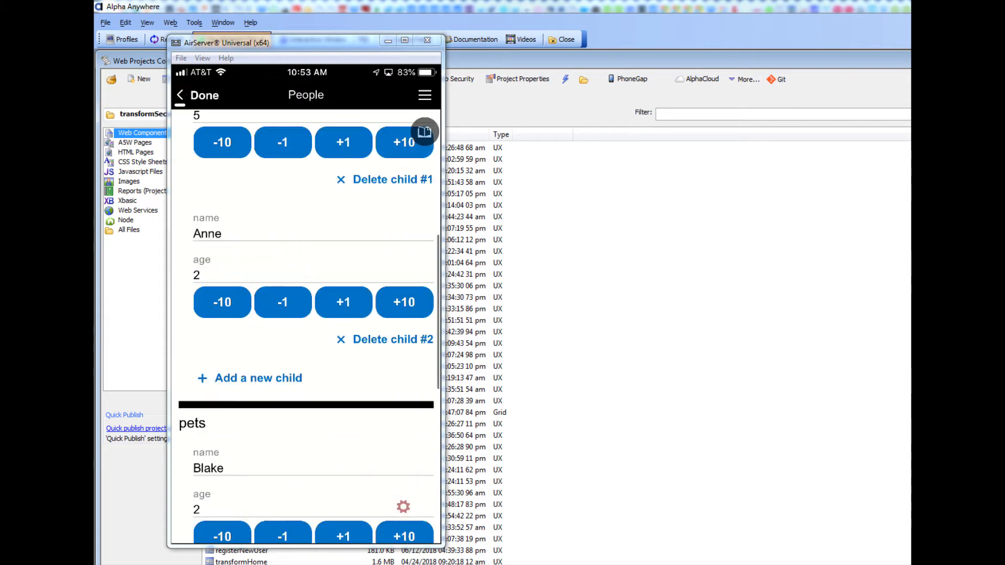
pyautogui.scroll(-2, 403, 506)
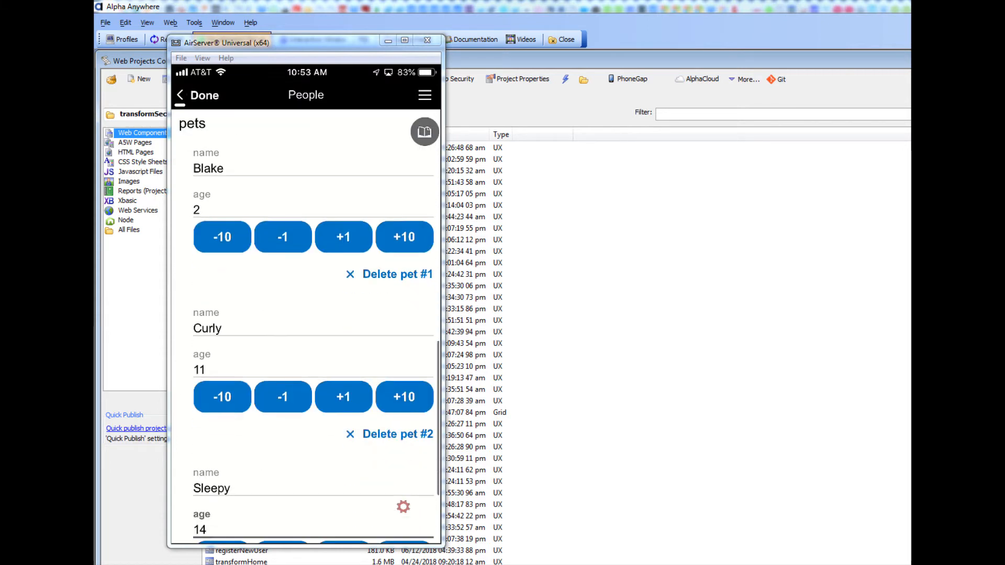
pyautogui.scroll(-3, 403, 506)
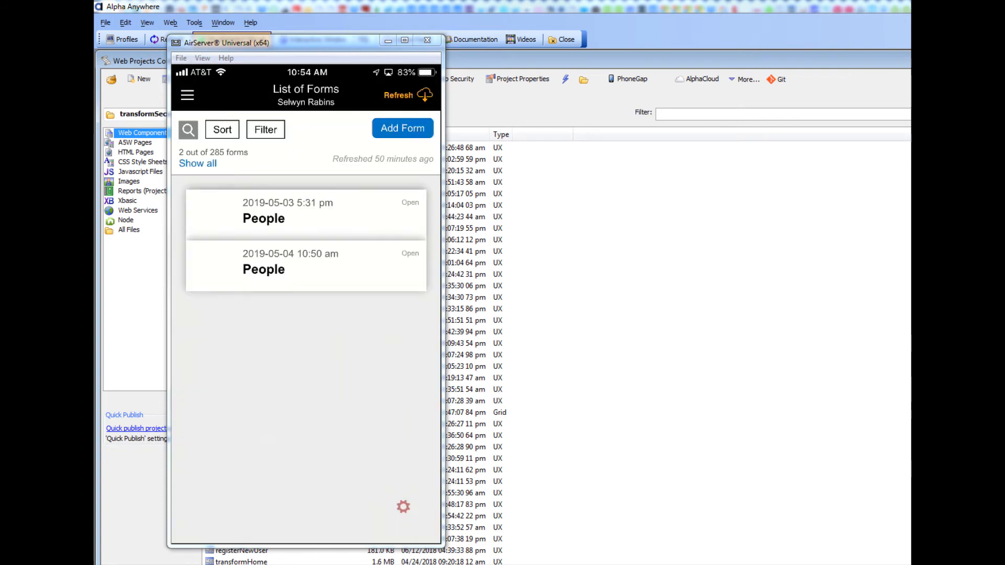
# Switch to Navicat and refresh the People, People_Children and People_Pets tables to inspect the submitted records.
pyautogui.moveTo(909, 152); pyautogui.dragTo(456, 138)
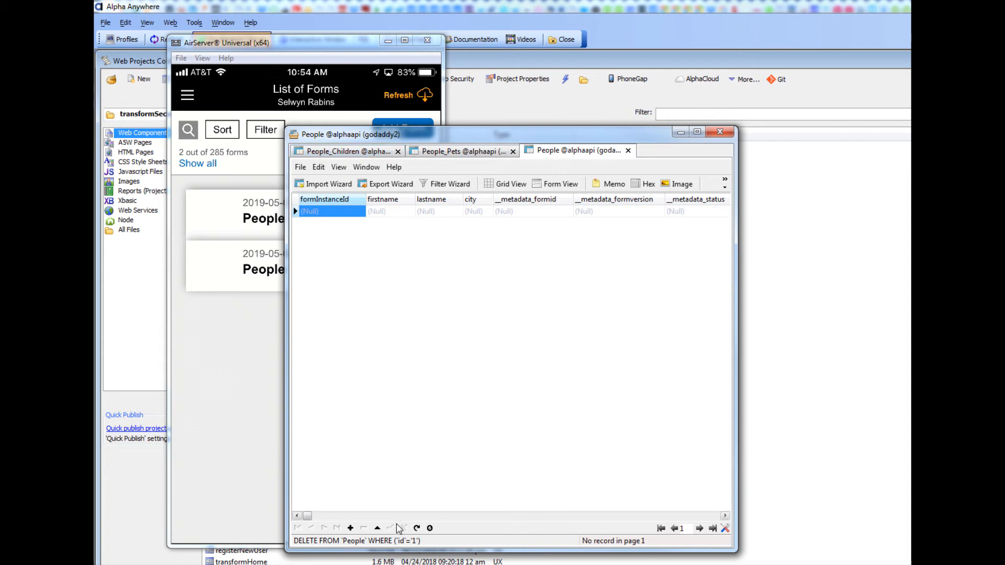
pyautogui.click(416, 528)
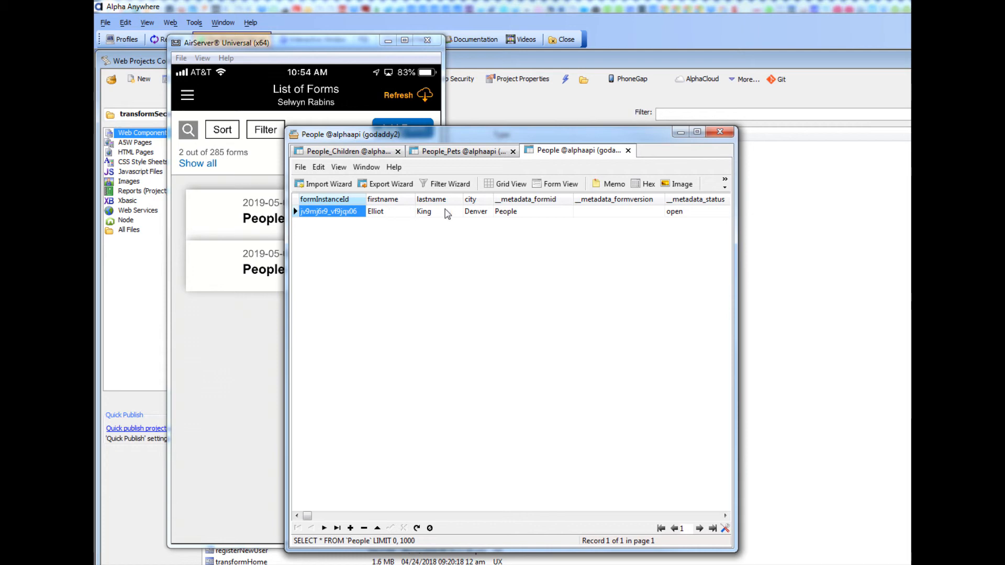
pyautogui.click(337, 152)
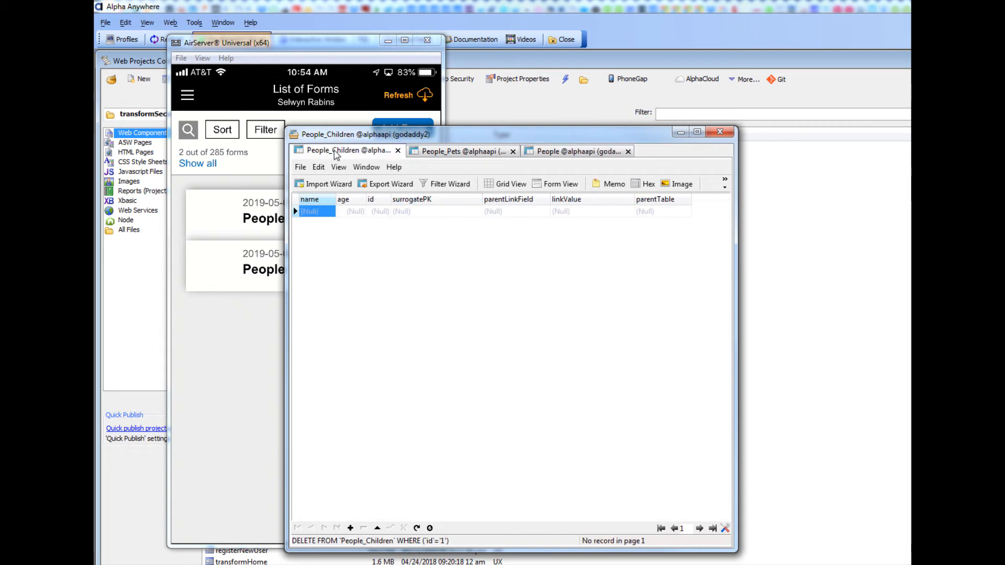
pyautogui.click(417, 528)
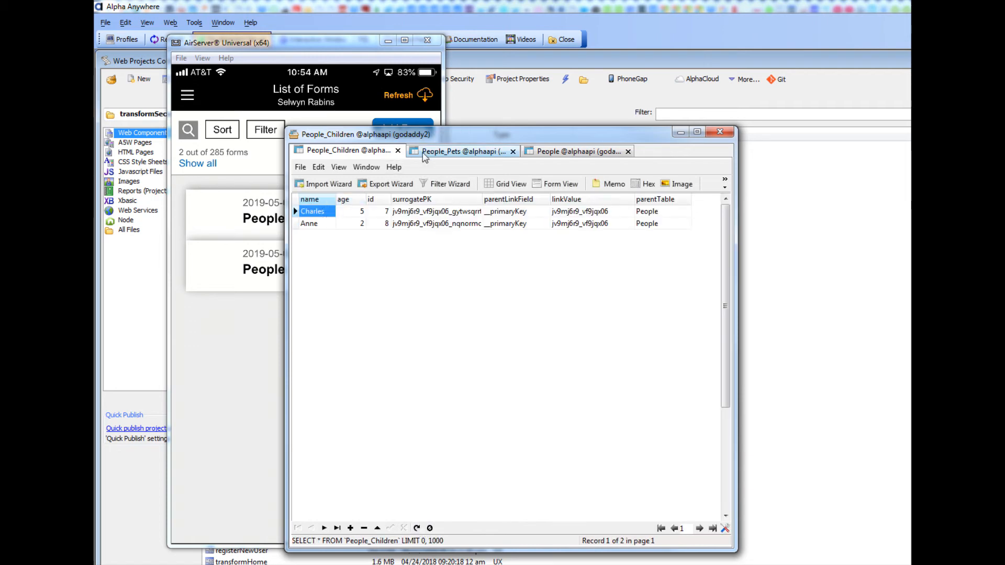
pyautogui.click(441, 152)
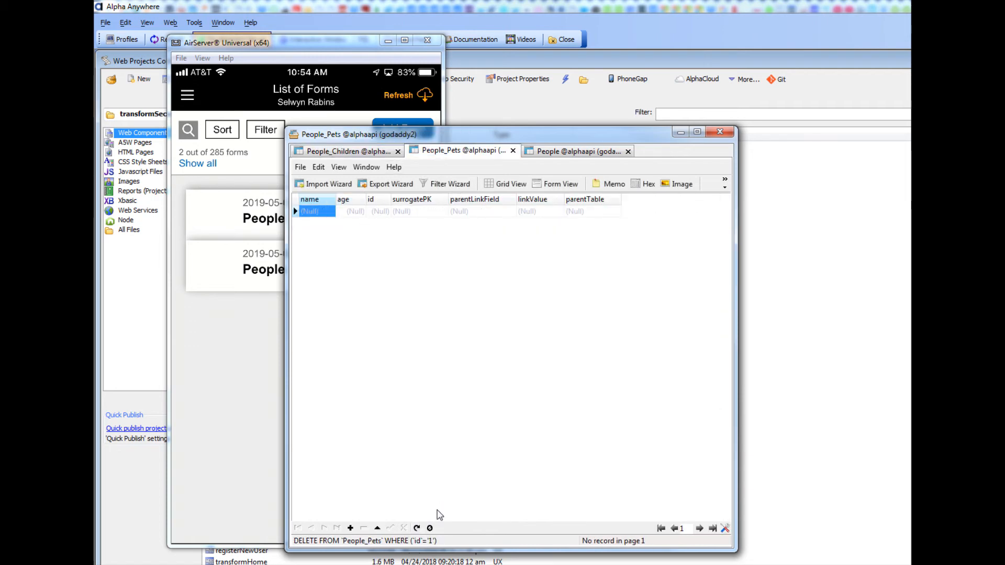
pyautogui.click(417, 528)
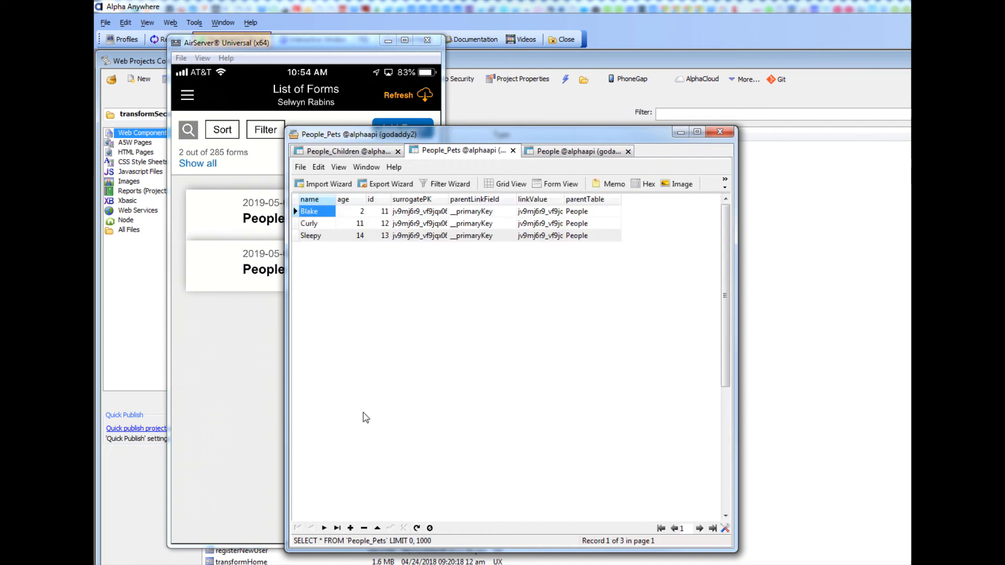